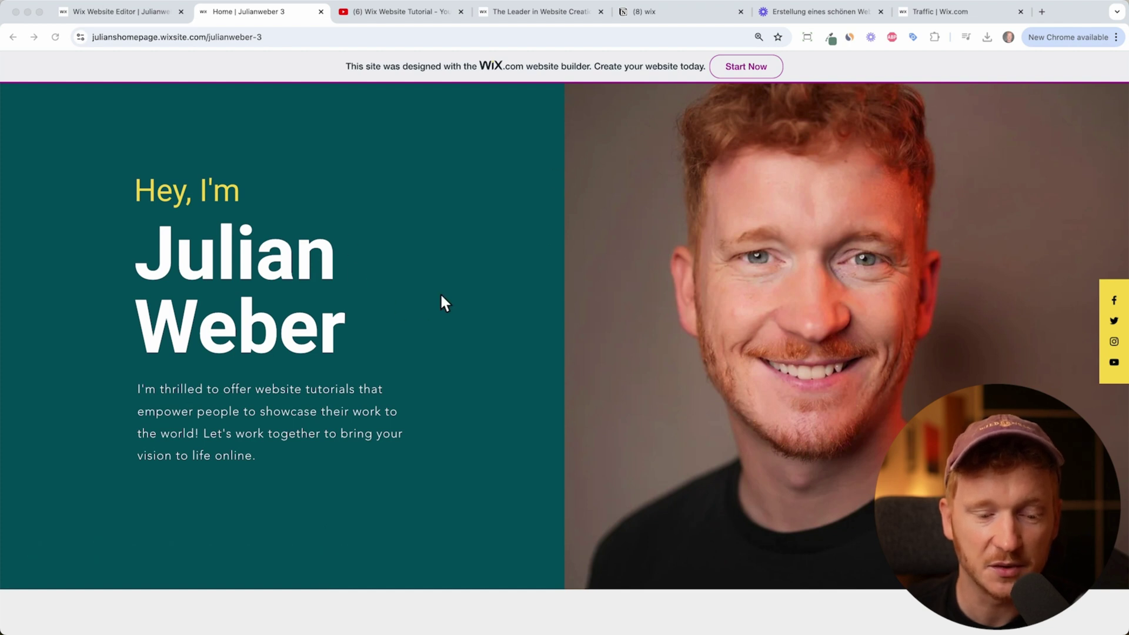
Scroll the live portfolio site down to the Contact form, then switch to the YouTube tutorial tab.
scroll(682, 429, down, 7)
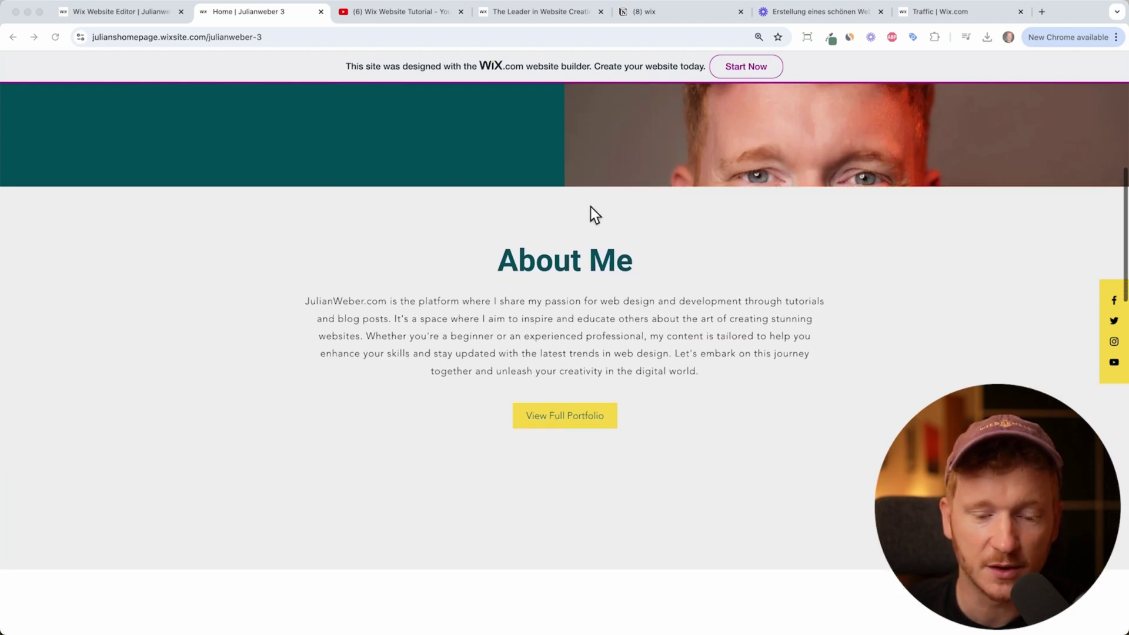
scroll(652, 463, down, 8)
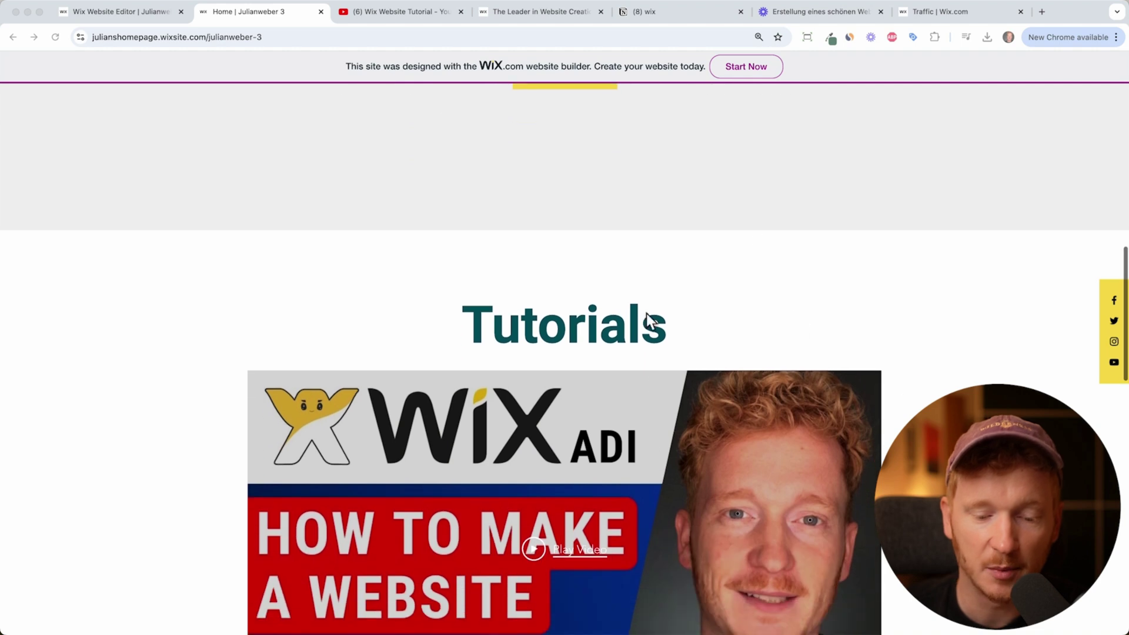
scroll(516, 417, down, 8)
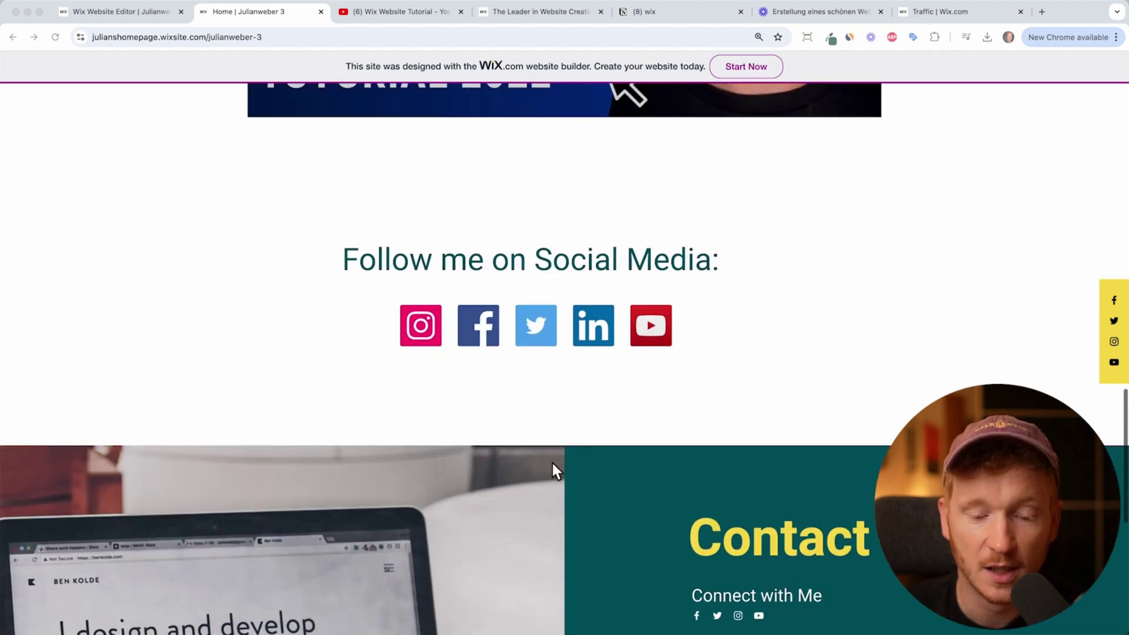
scroll(554, 372, down, 6)
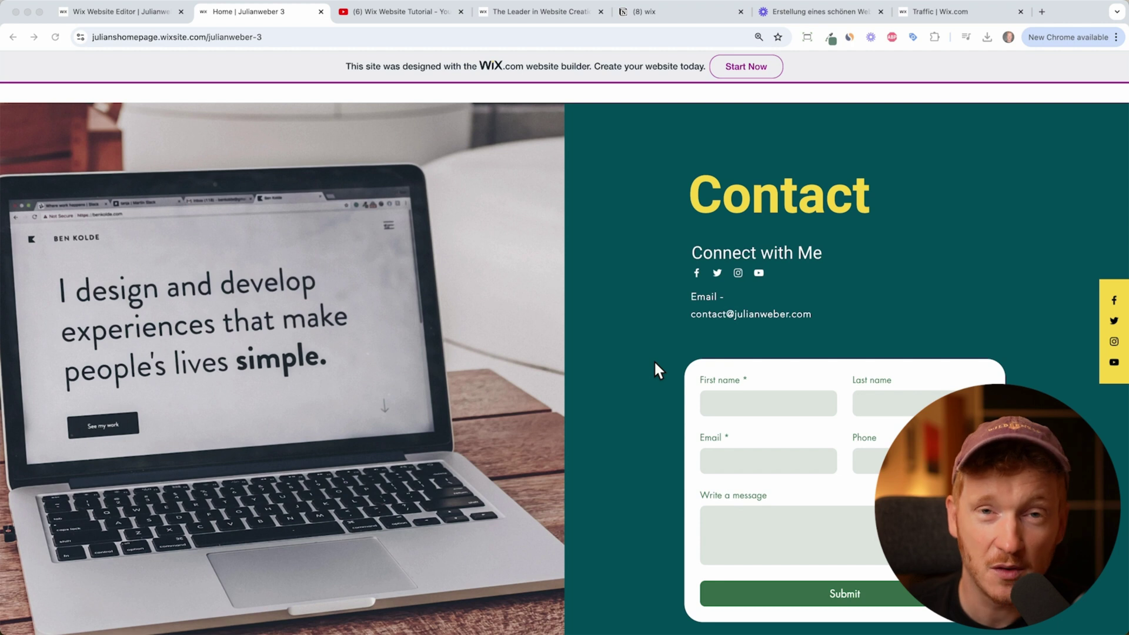
click(418, 18)
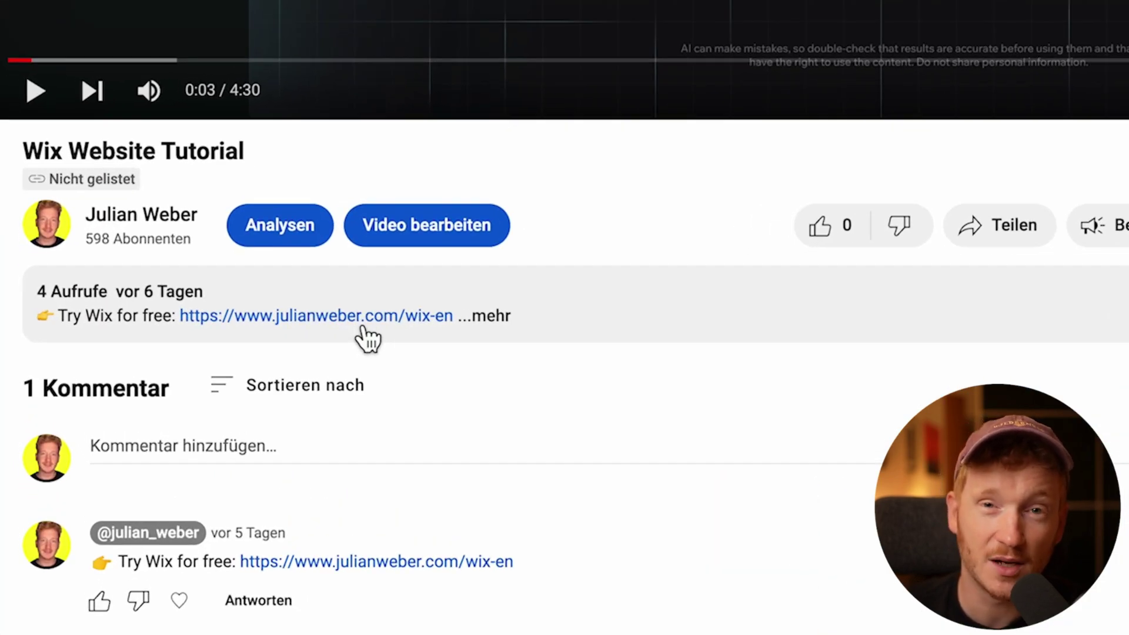
Follow the 'Try Wix for free' link in the video description.
click(319, 323)
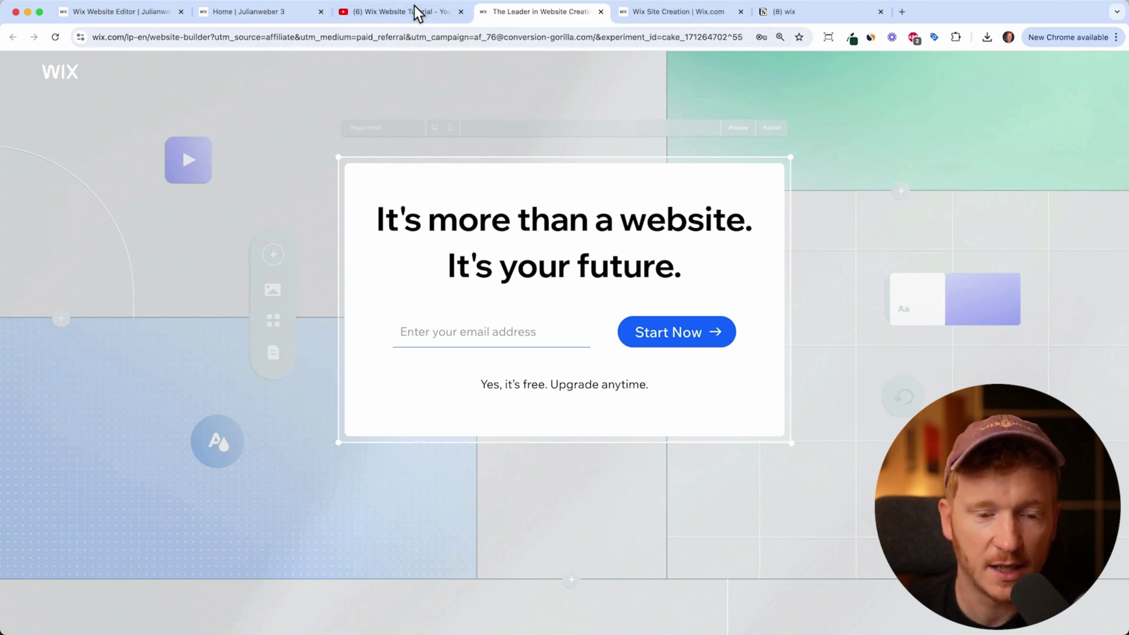
Return to the YouTube tutorial, then switch to the Wix Site Creation tab.
click(414, 8)
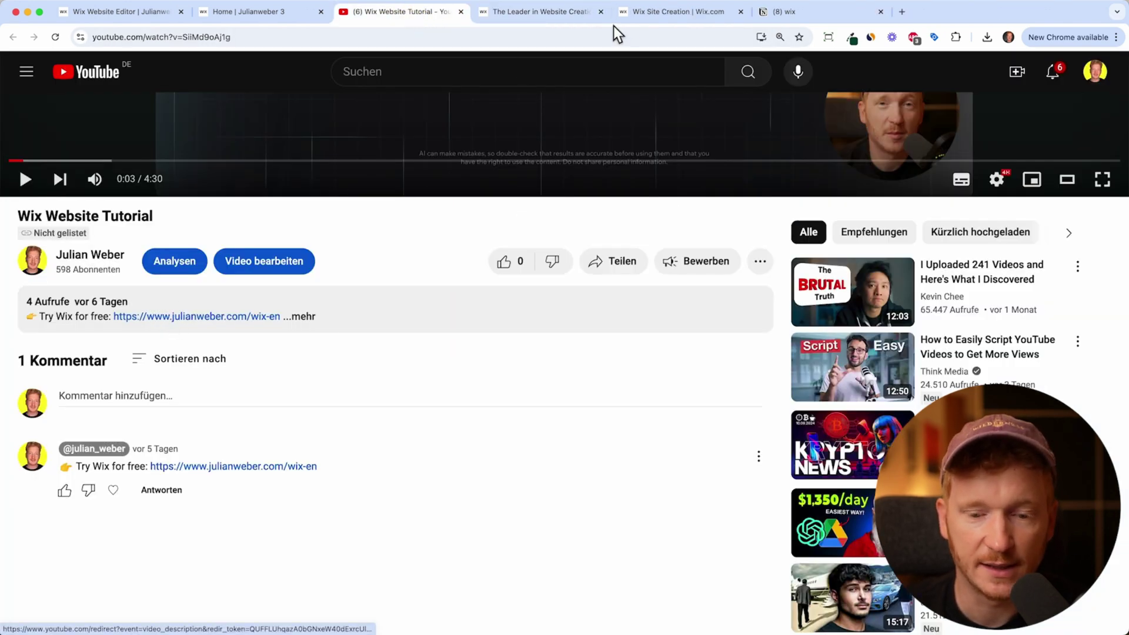
click(676, 11)
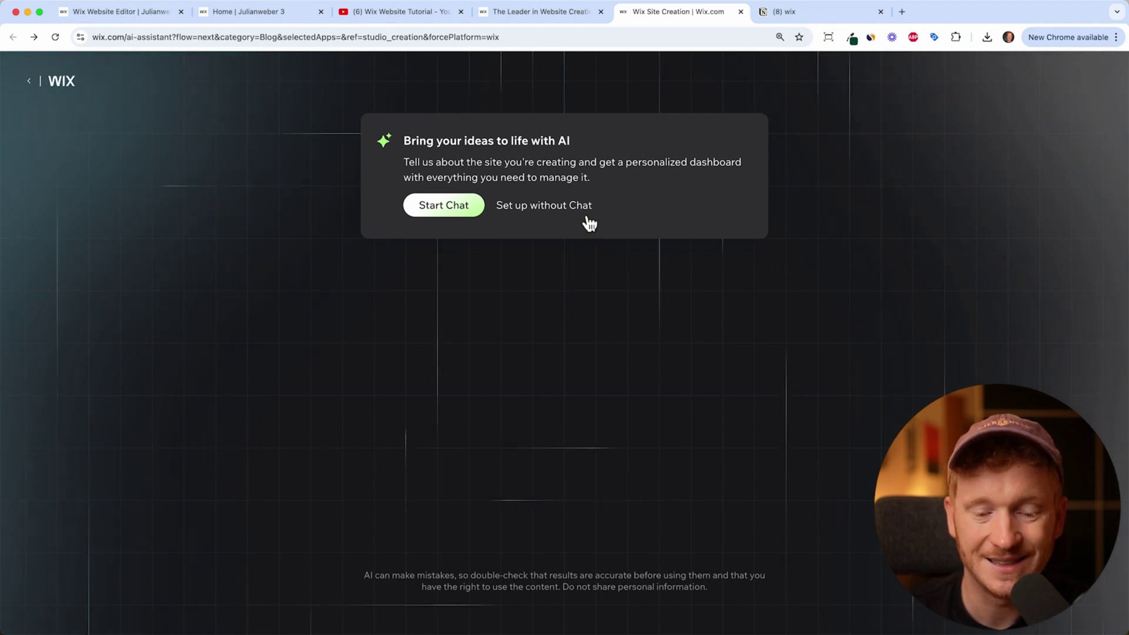
Set up the site without the AI chat, choosing Portfolio as the site type.
click(534, 219)
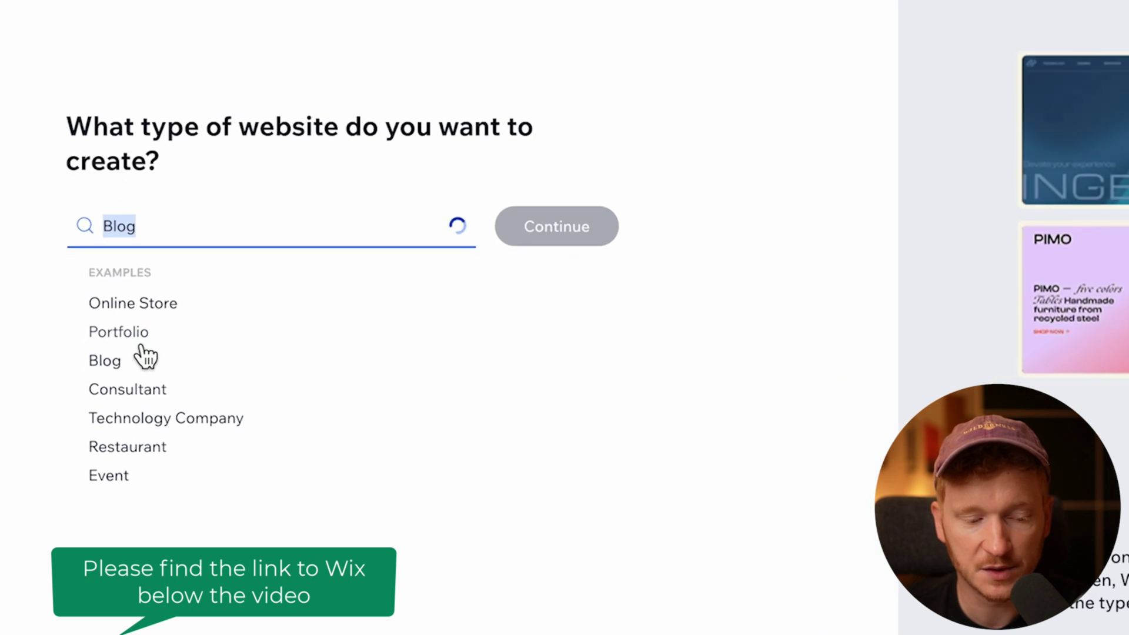
click(123, 360)
click(414, 146)
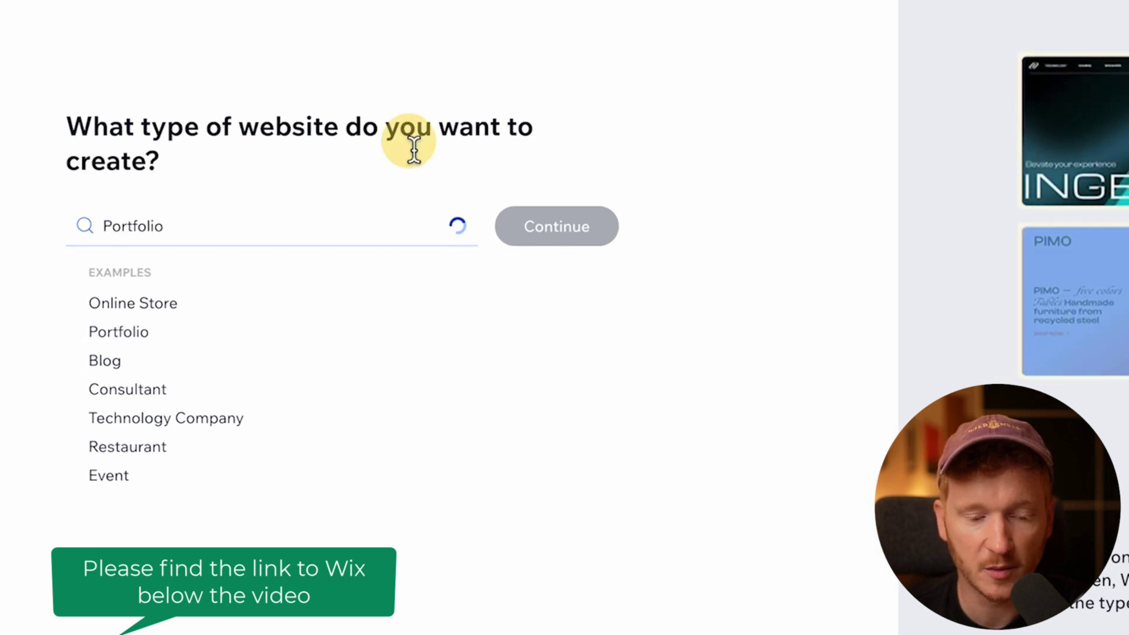
click(575, 238)
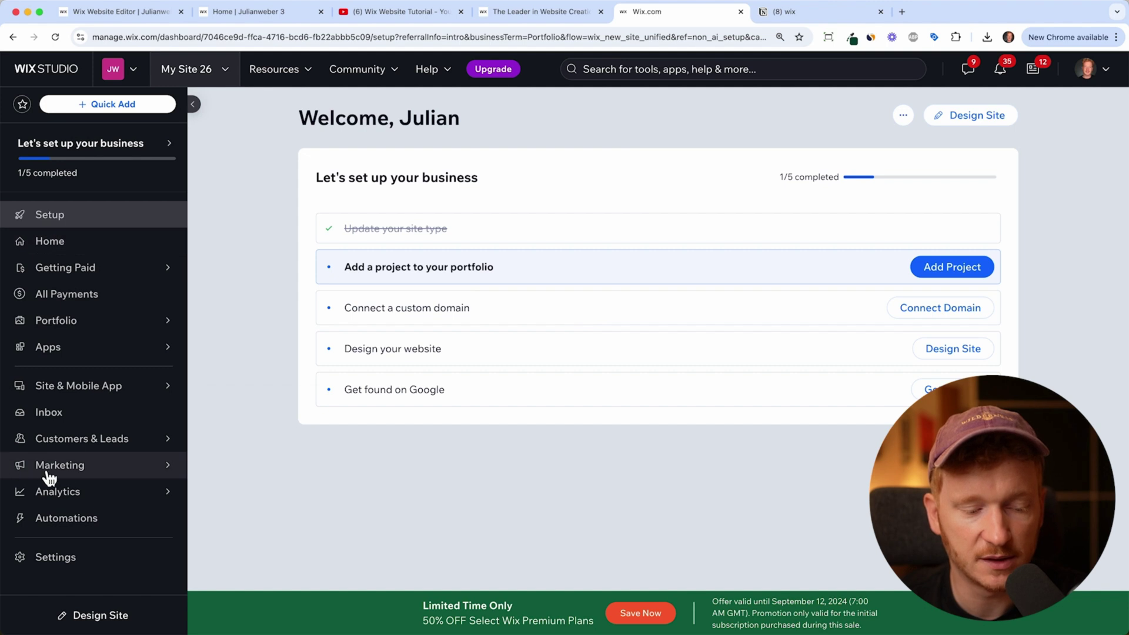
Start Design Site from the new site's dashboard to reach the design-method page.
mouse_move(77, 502)
mouse_move(89, 479)
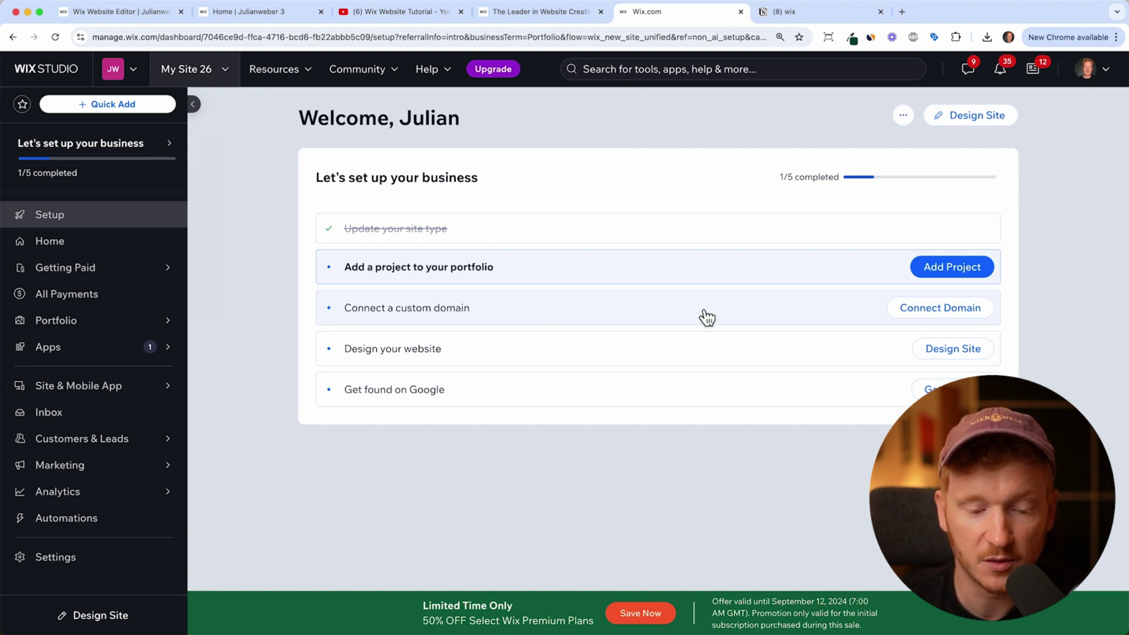
click(948, 359)
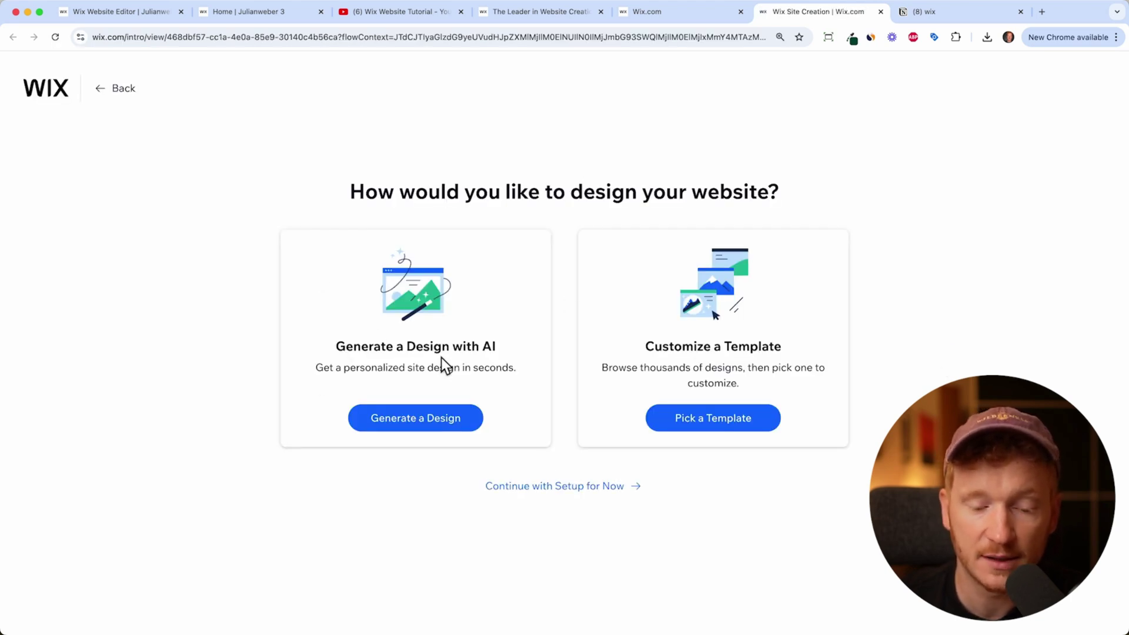
Choose Pick a Template and browse the category menus toward Creative > Portfolios.
click(709, 428)
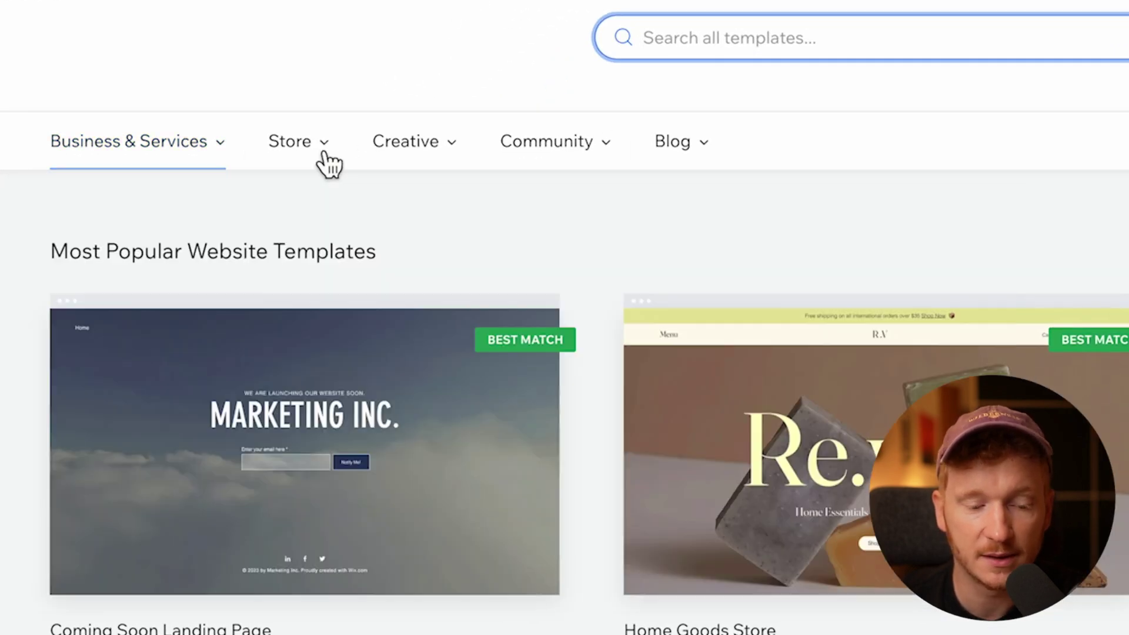
mouse_move(324, 154)
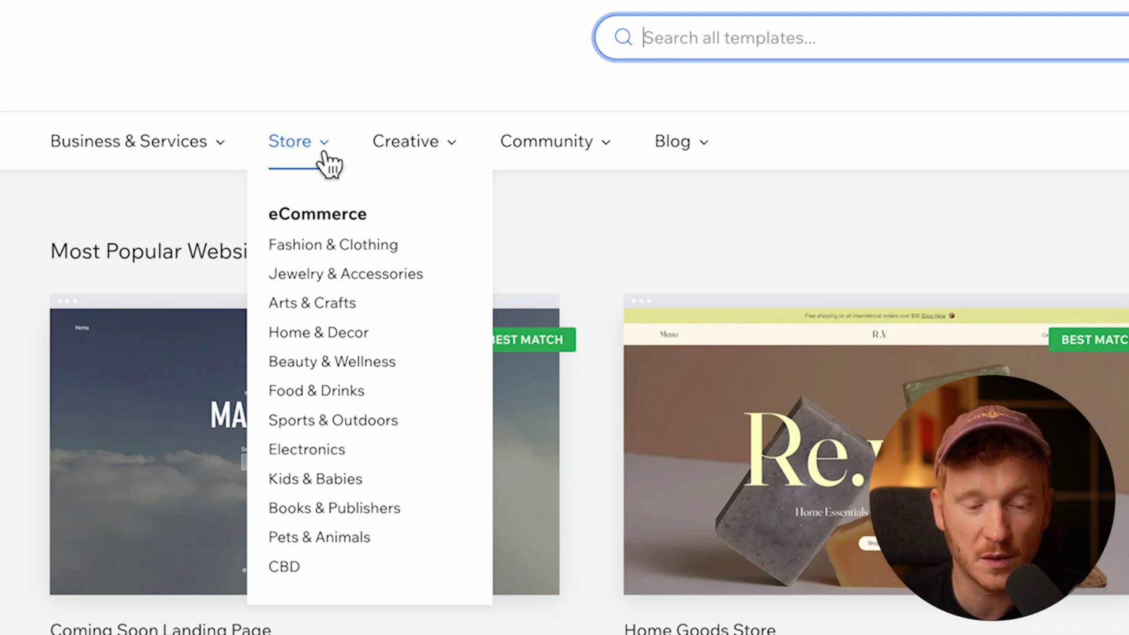
mouse_move(461, 167)
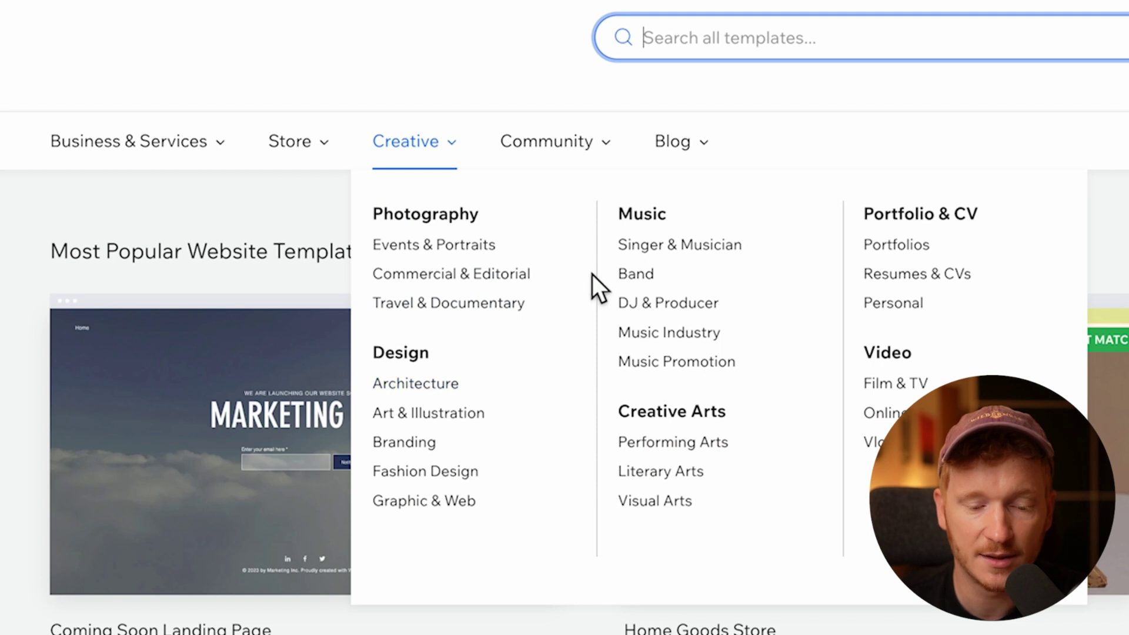
mouse_move(714, 173)
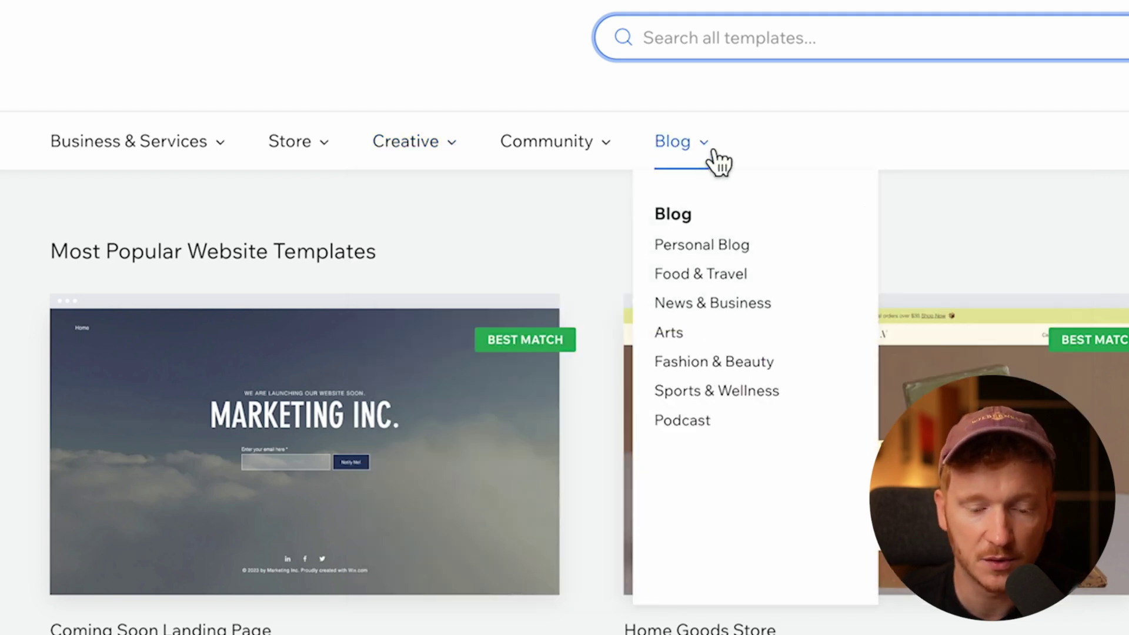
Filter the gallery to Portfolio templates and go to the second page.
mouse_move(486, 150)
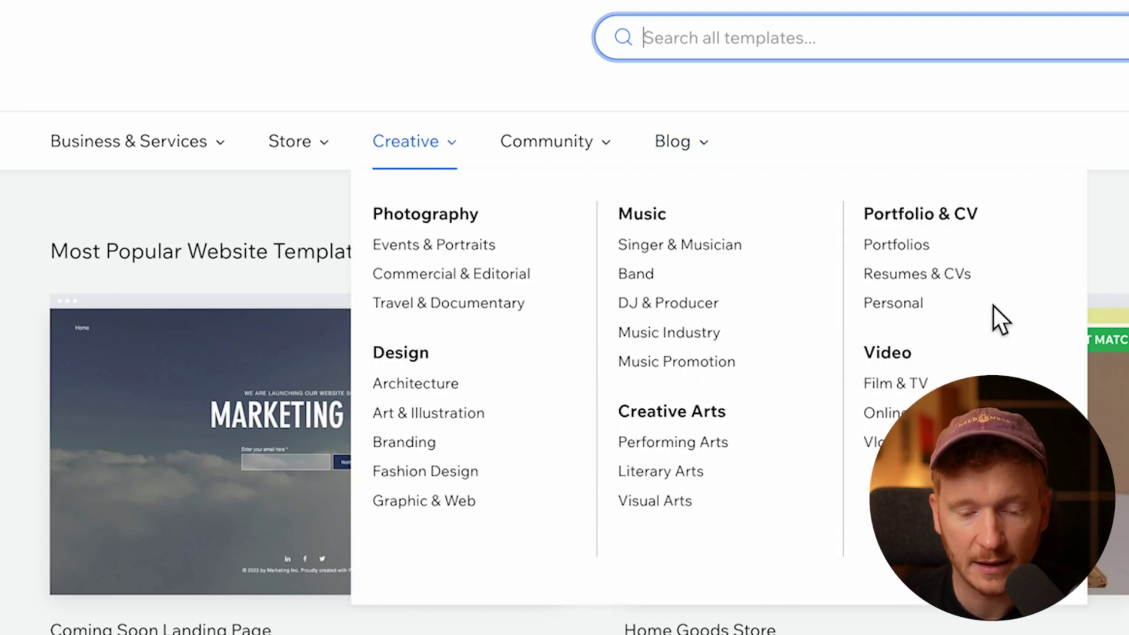
click(928, 259)
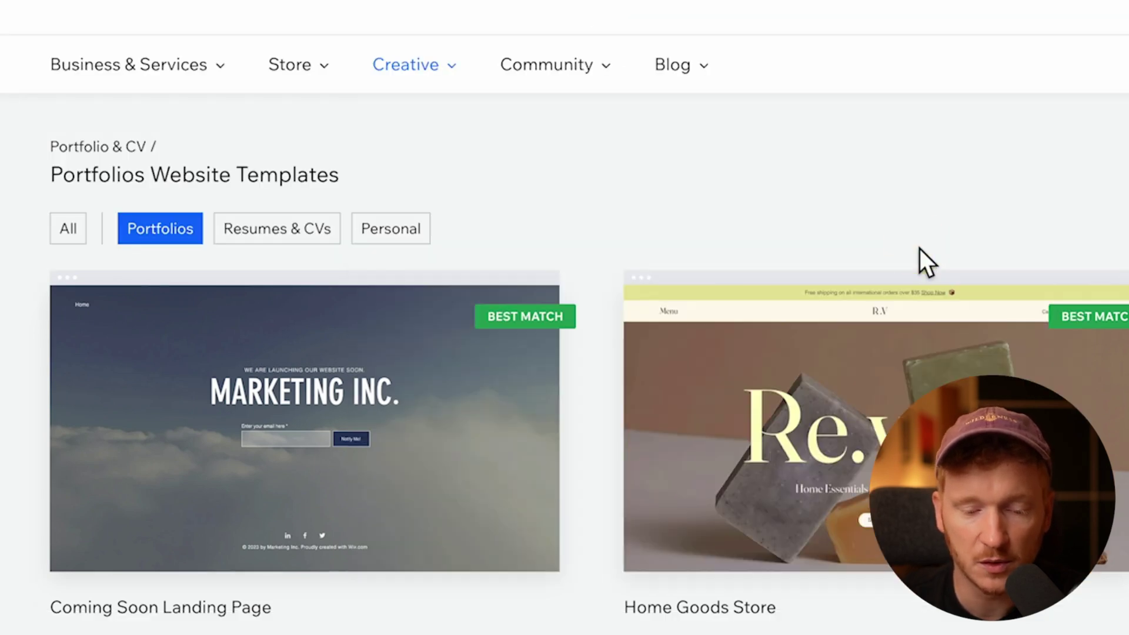
scroll(676, 313, down, 15)
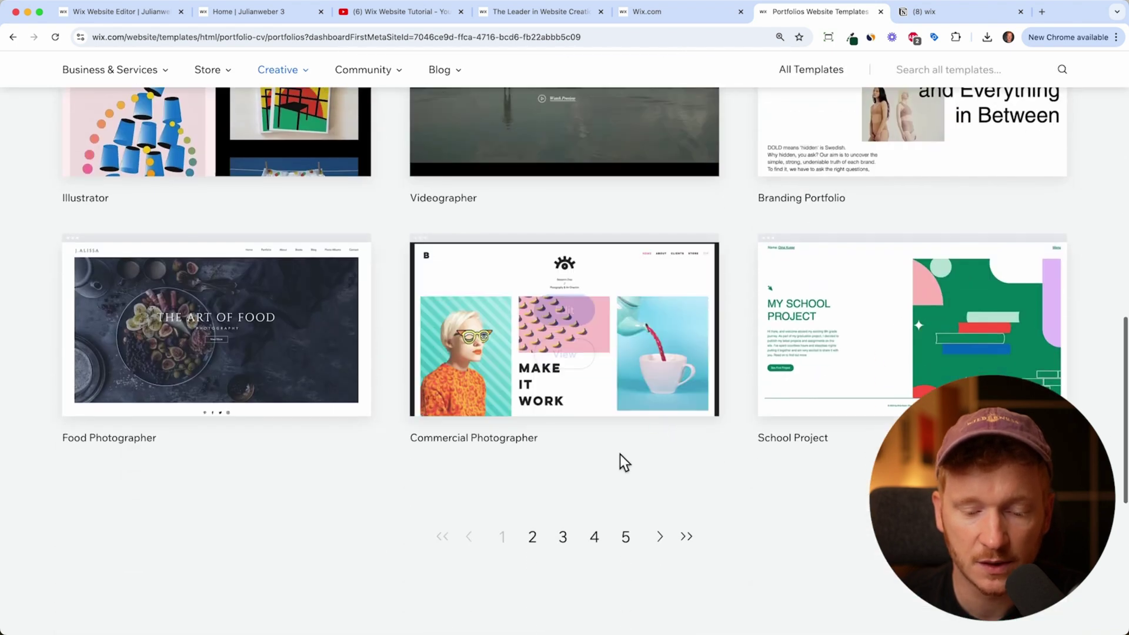
click(533, 537)
scroll(761, 414, down, 5)
scroll(761, 414, down, 2)
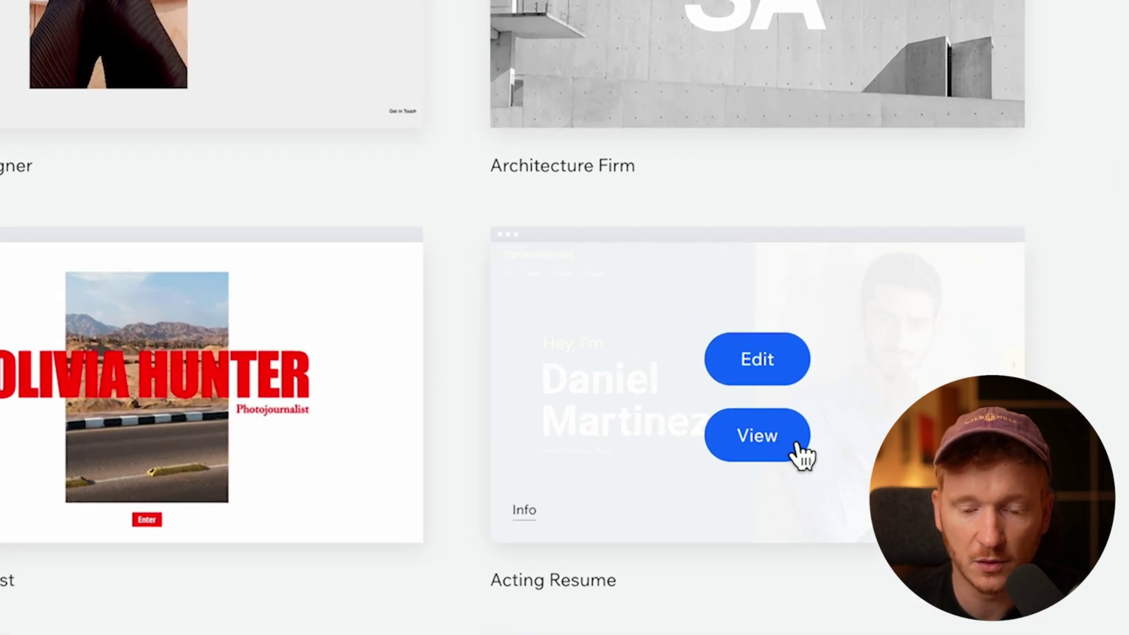
Preview the Acting Resume template and open it with 'Edit this site'.
click(799, 446)
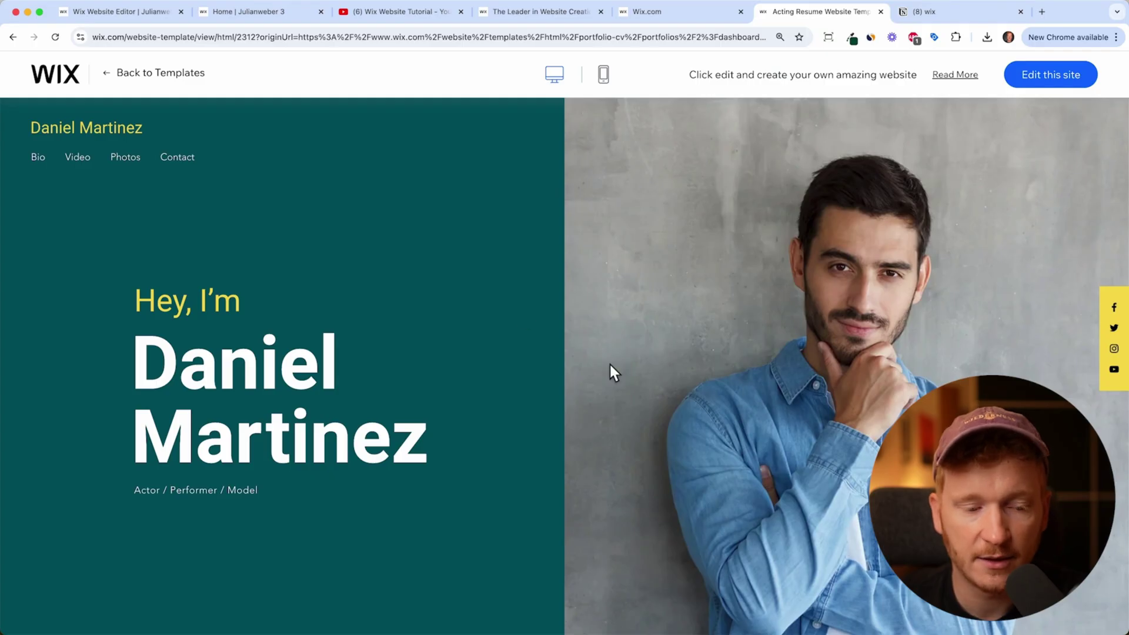
scroll(609, 365, down, 10)
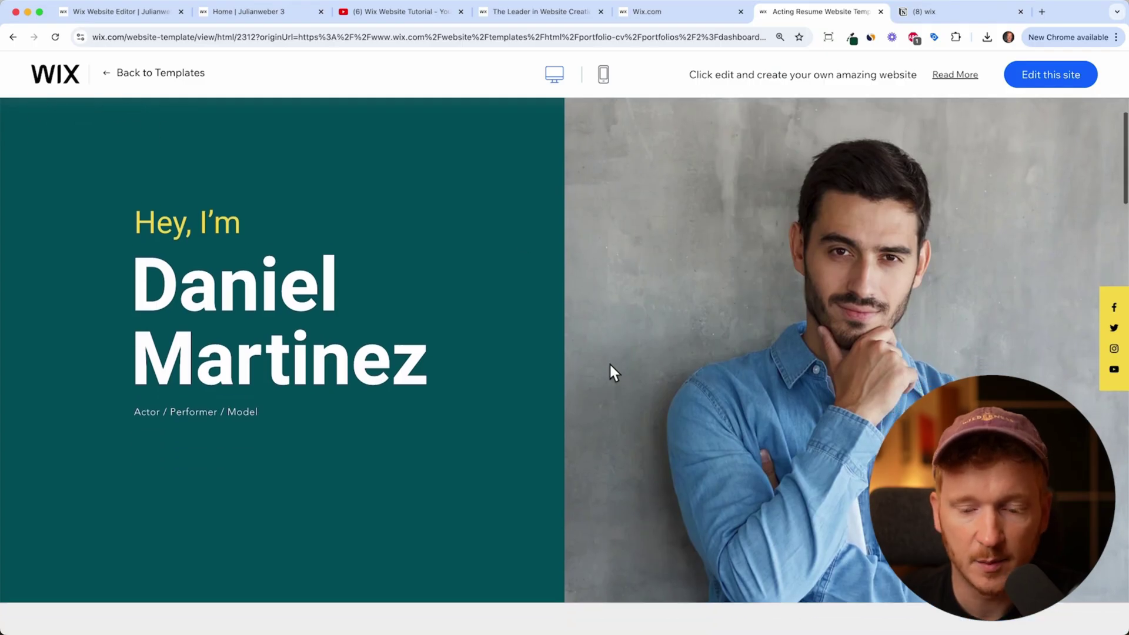
scroll(611, 368, down, 15)
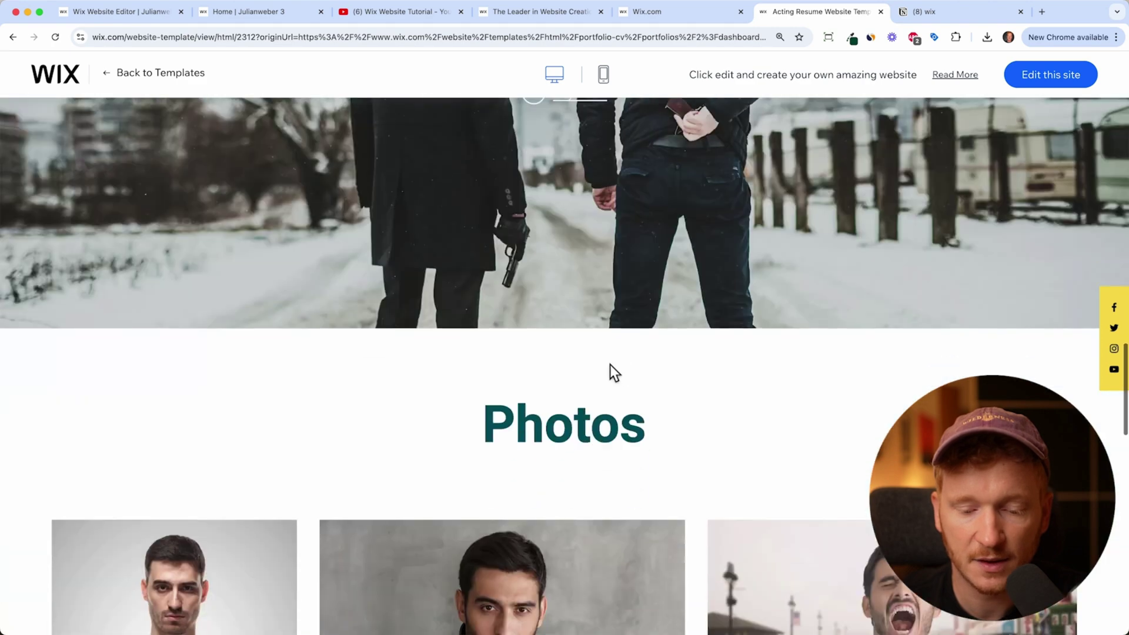
scroll(609, 362, down, 3)
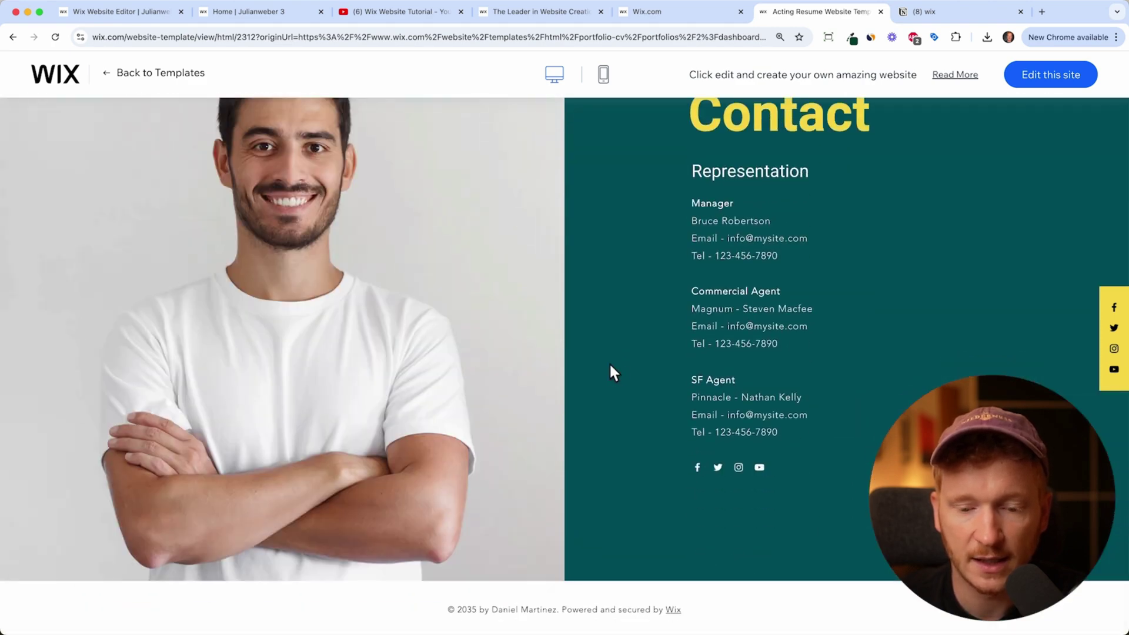
scroll(609, 363, up, 20)
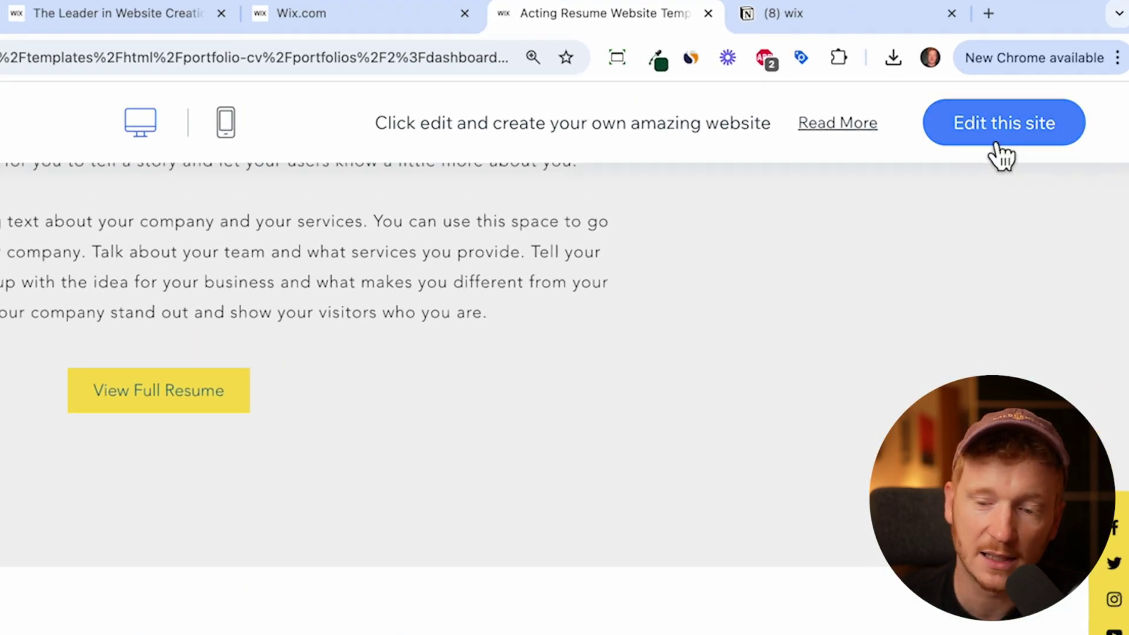
click(997, 144)
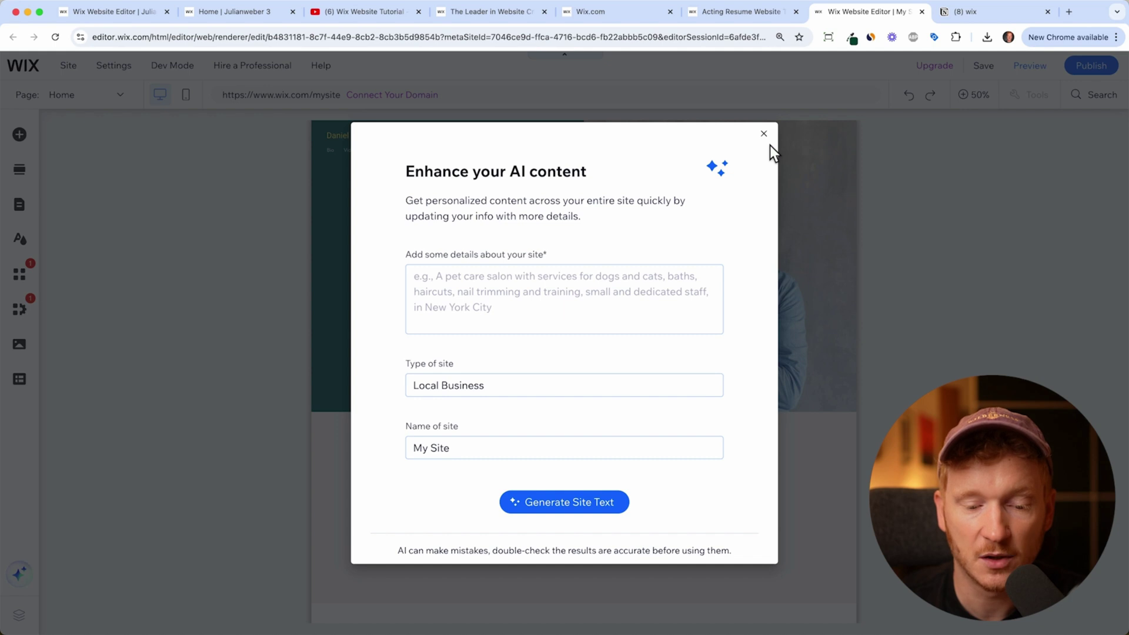
Close the 'Enhance your AI content' dialog without adding details.
click(528, 284)
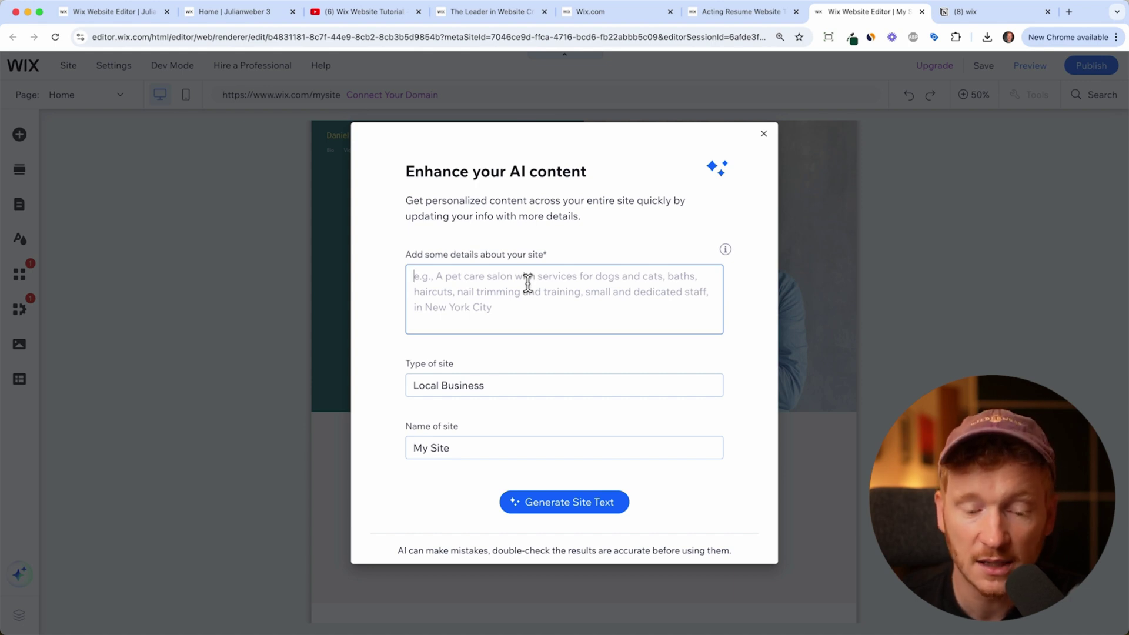
click(764, 133)
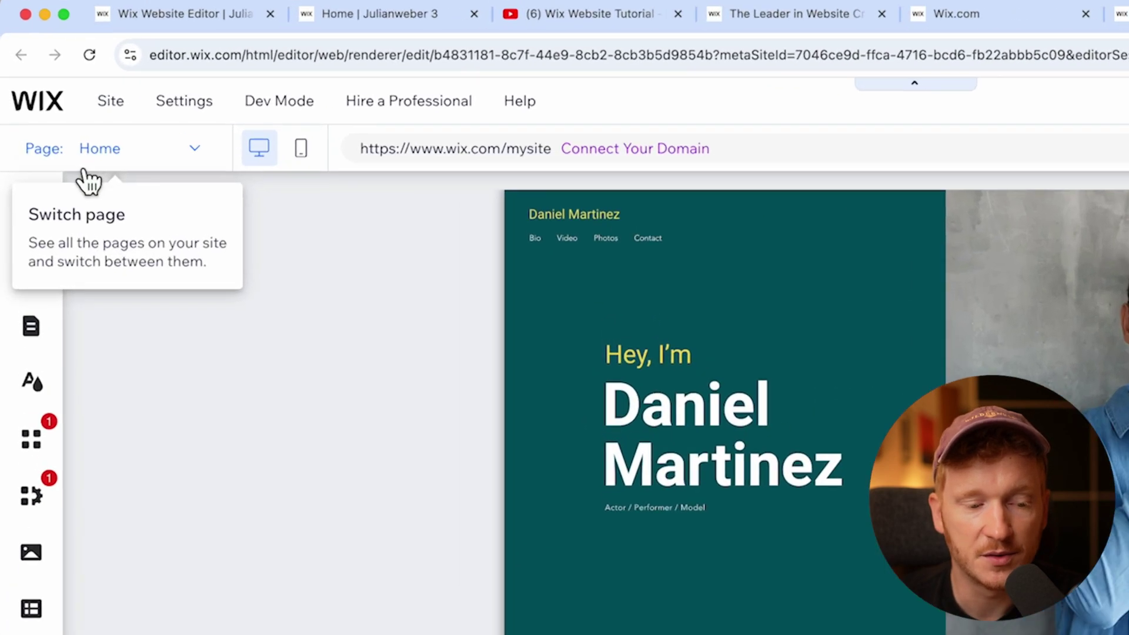
Check the Pages list and Add Elements panel, then open the Add Section panel.
click(72, 97)
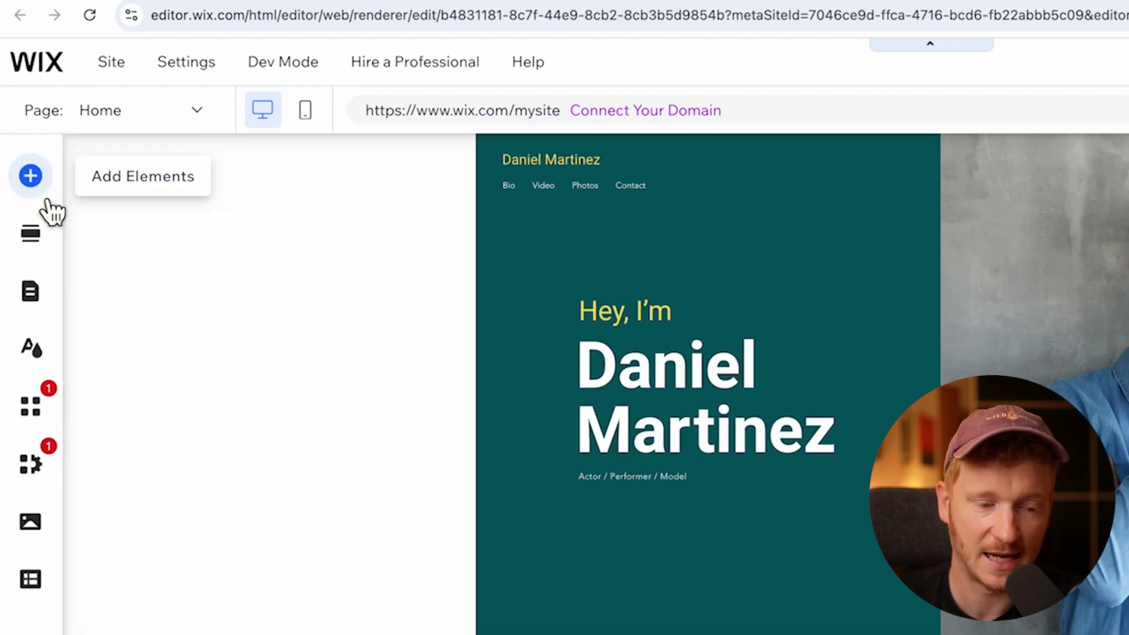
click(44, 198)
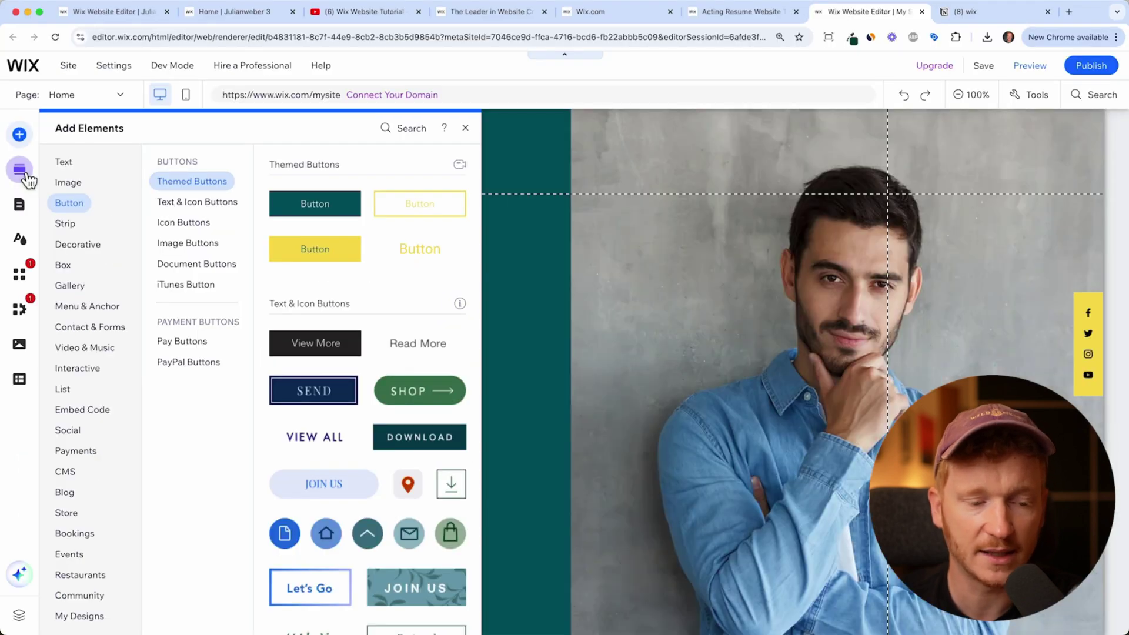
click(25, 176)
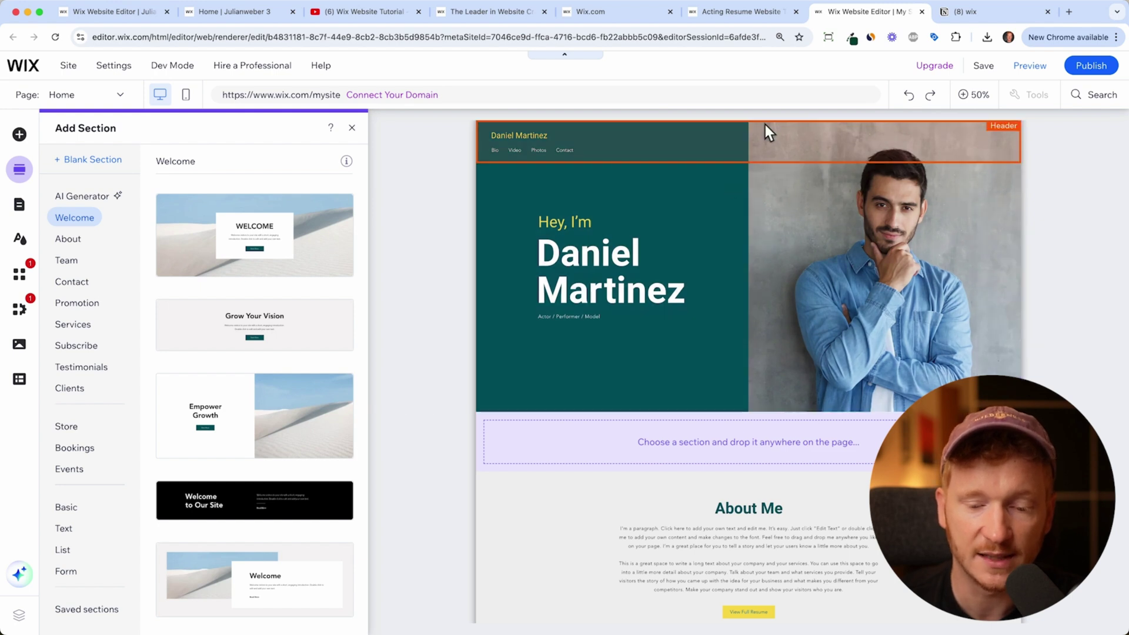
Review the page's sections and the Team and Contact layouts, then close Add Section.
scroll(770, 457, down, 5)
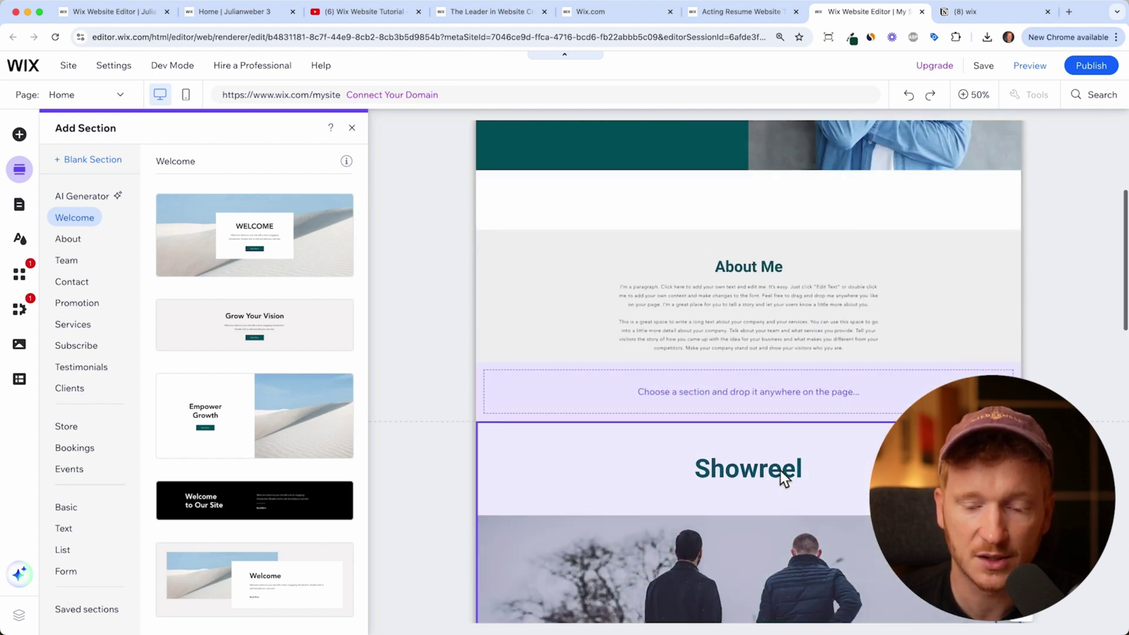
scroll(835, 514, down, 5)
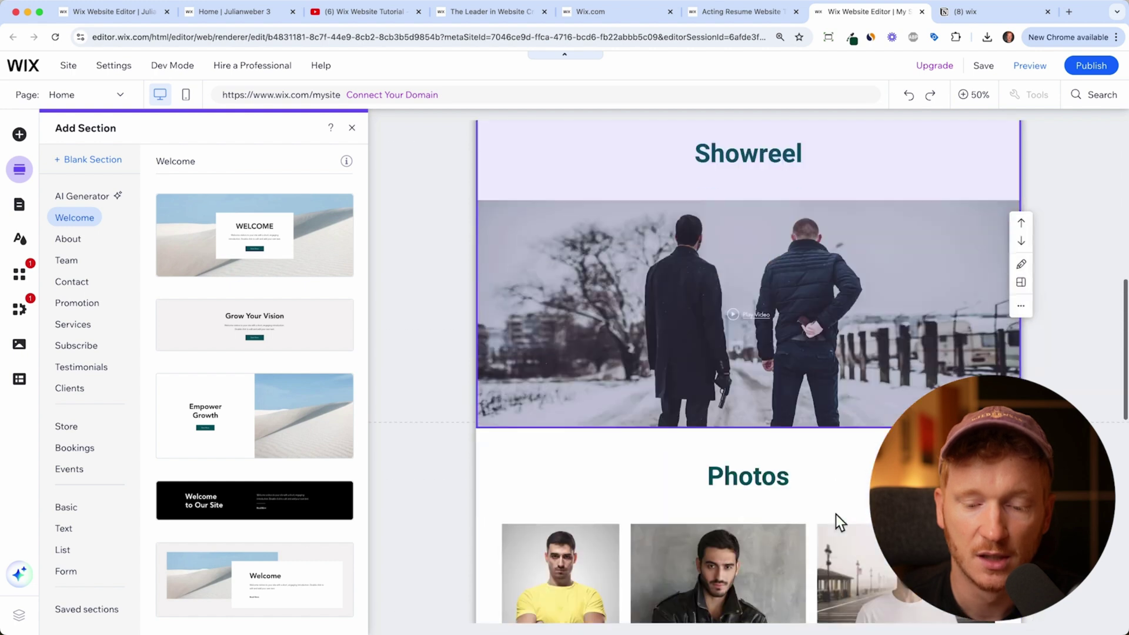
scroll(847, 497, down, 4)
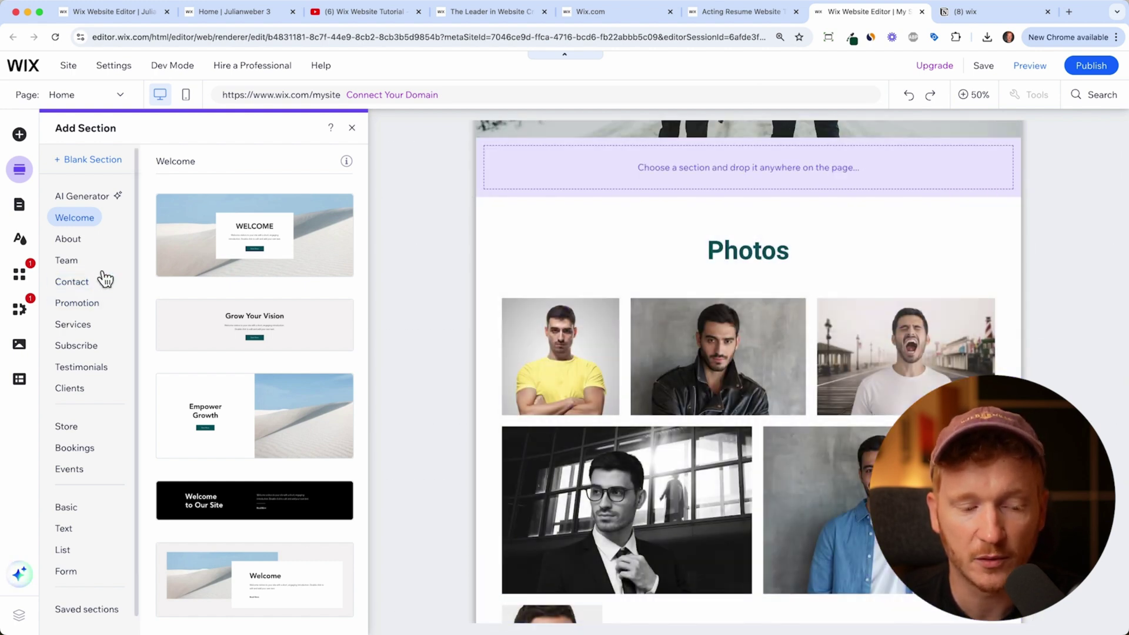
click(68, 260)
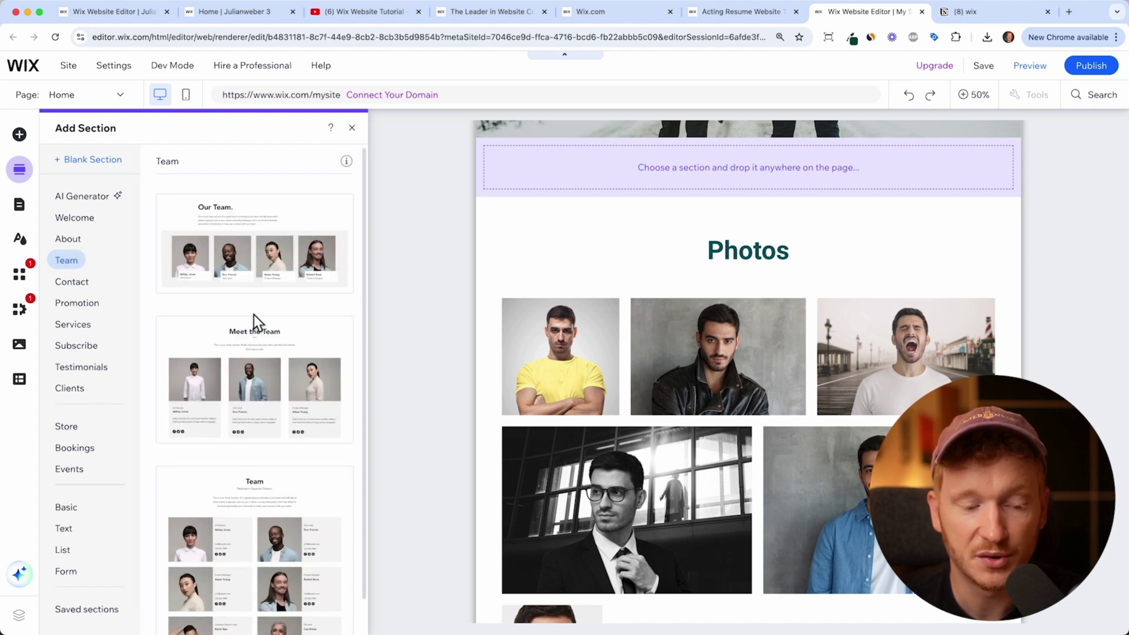
click(64, 288)
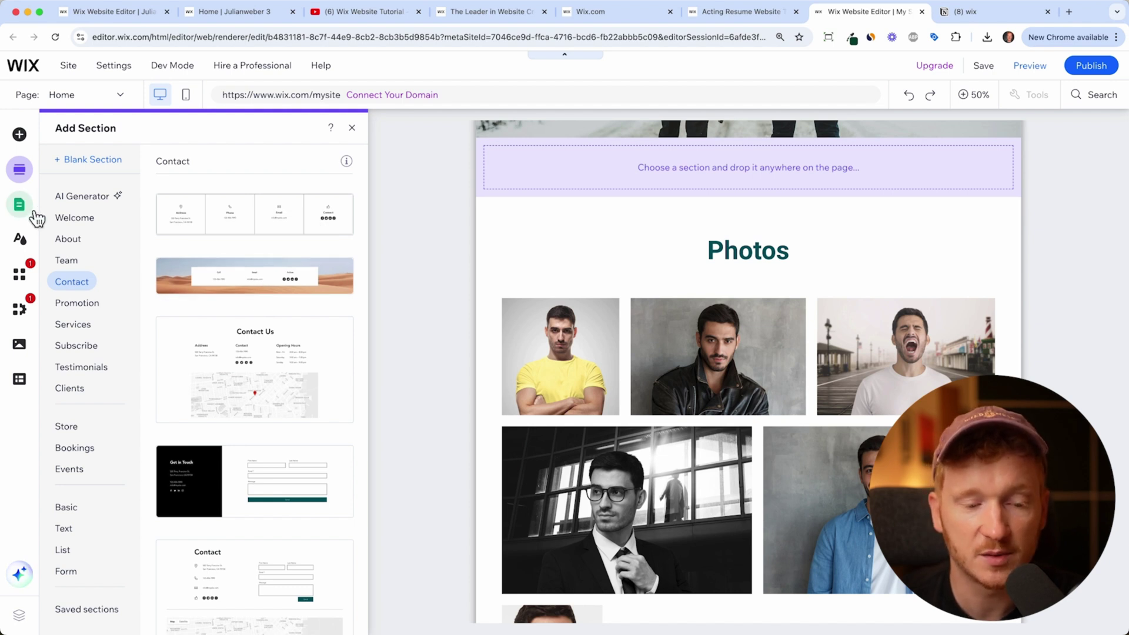
click(352, 128)
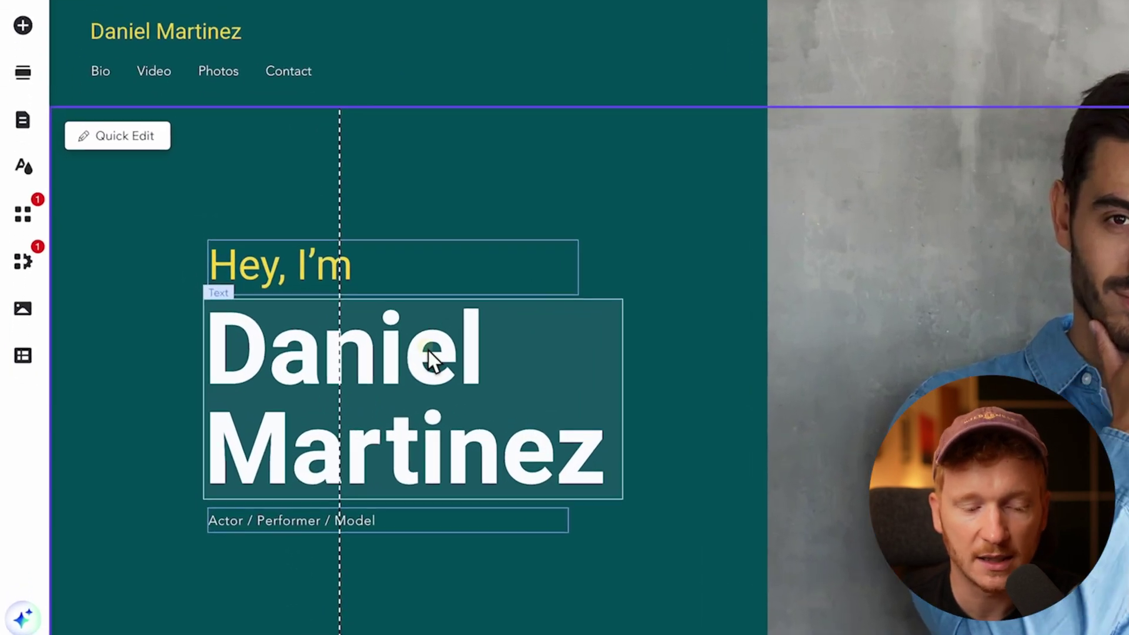
Replace the hero heading's template name with the site owner's name.
click(266, 359)
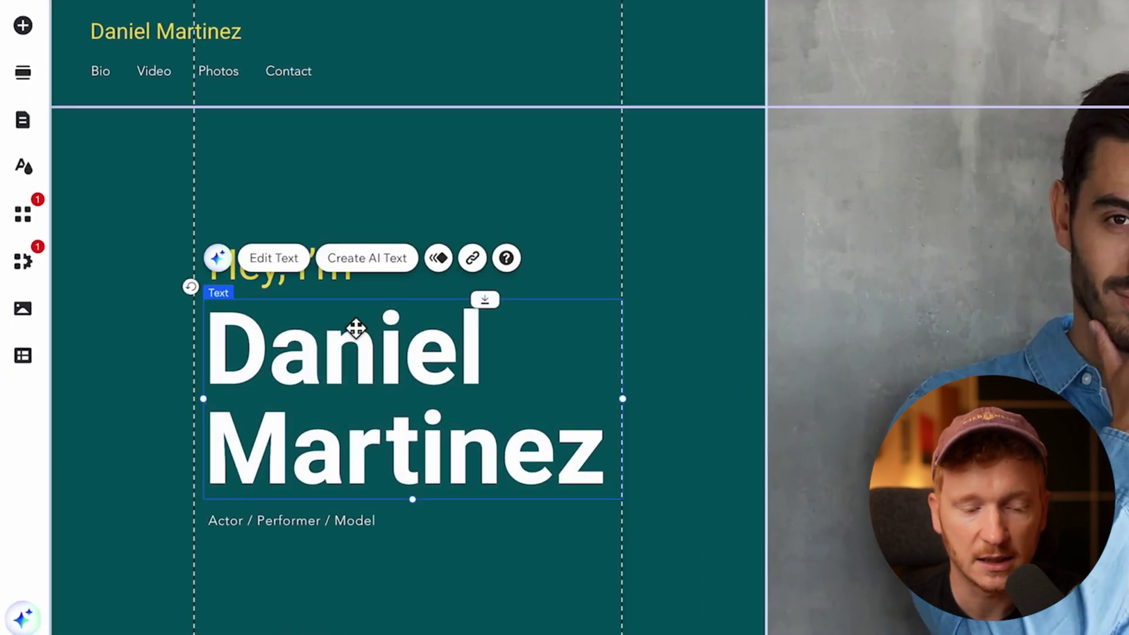
click(289, 264)
text(Julian Weber)
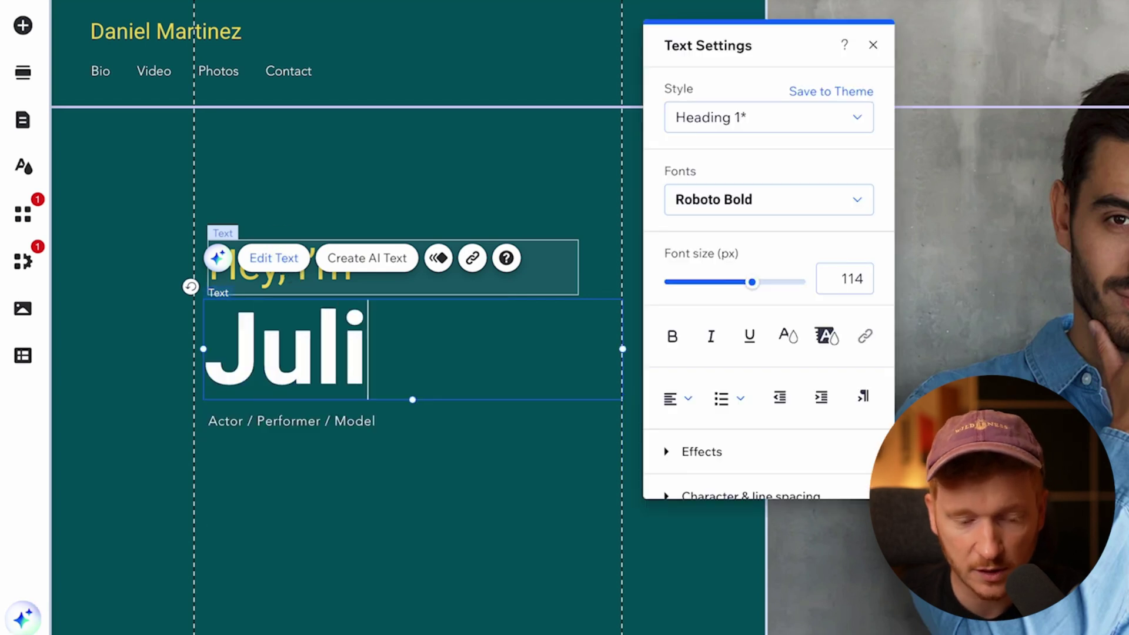
Paste the new one-line bio over the Actor / Performer / Model tagline.
click(295, 520)
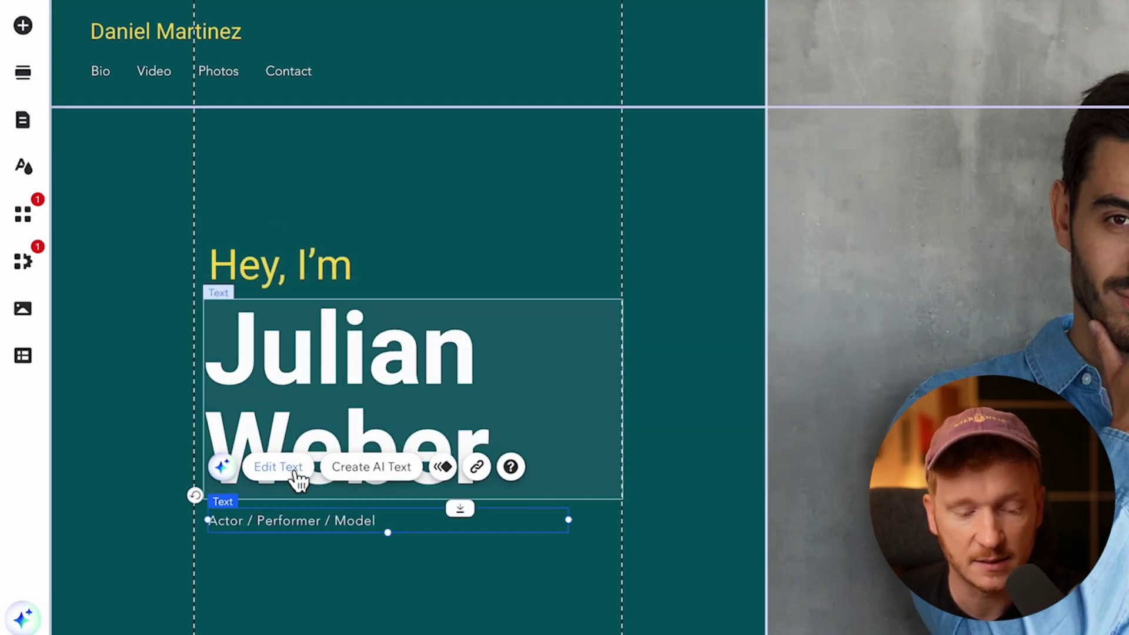
click(295, 474)
text(I am Youtuber showing my subscribers how to build their own website.)
click(366, 622)
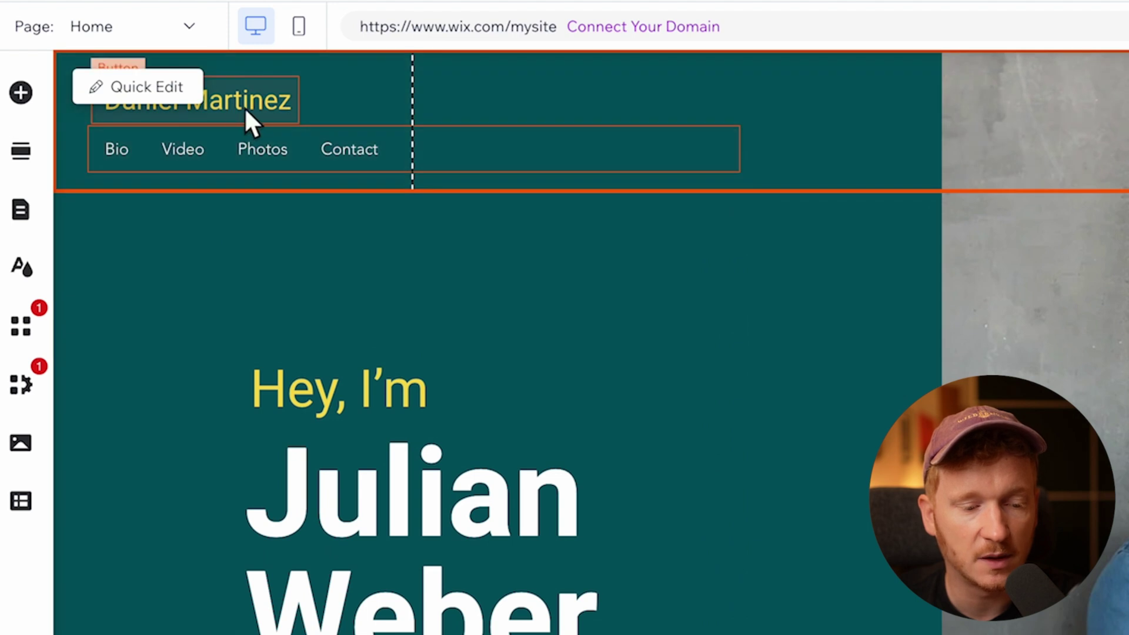
Change the header's site title button text to the site owner's name.
click(213, 41)
click(176, 186)
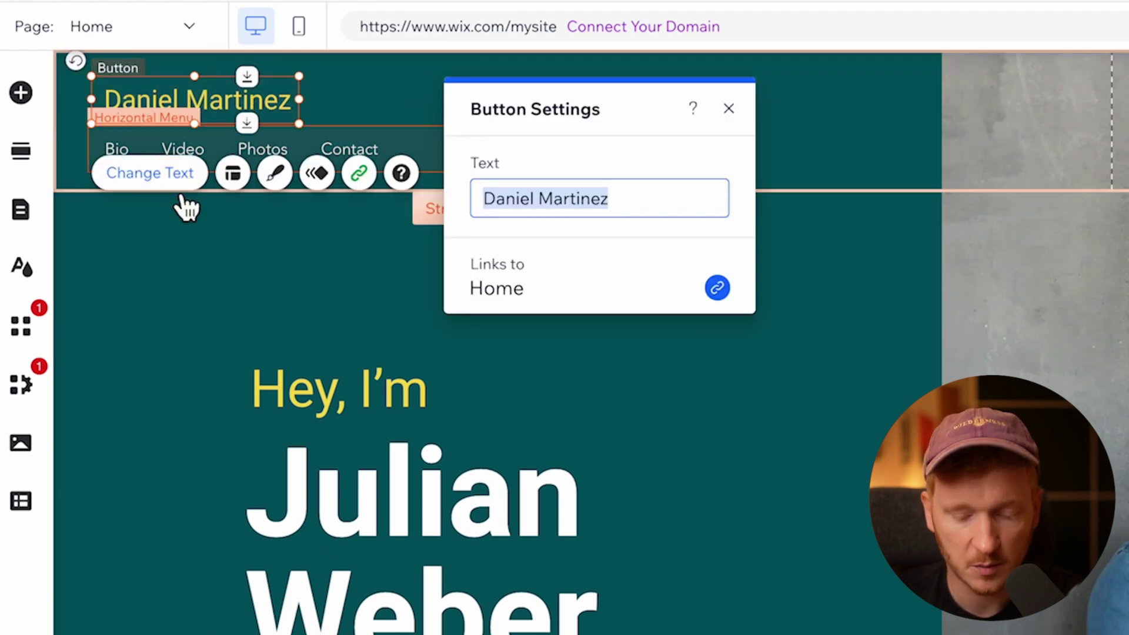
text(Julian Weber)
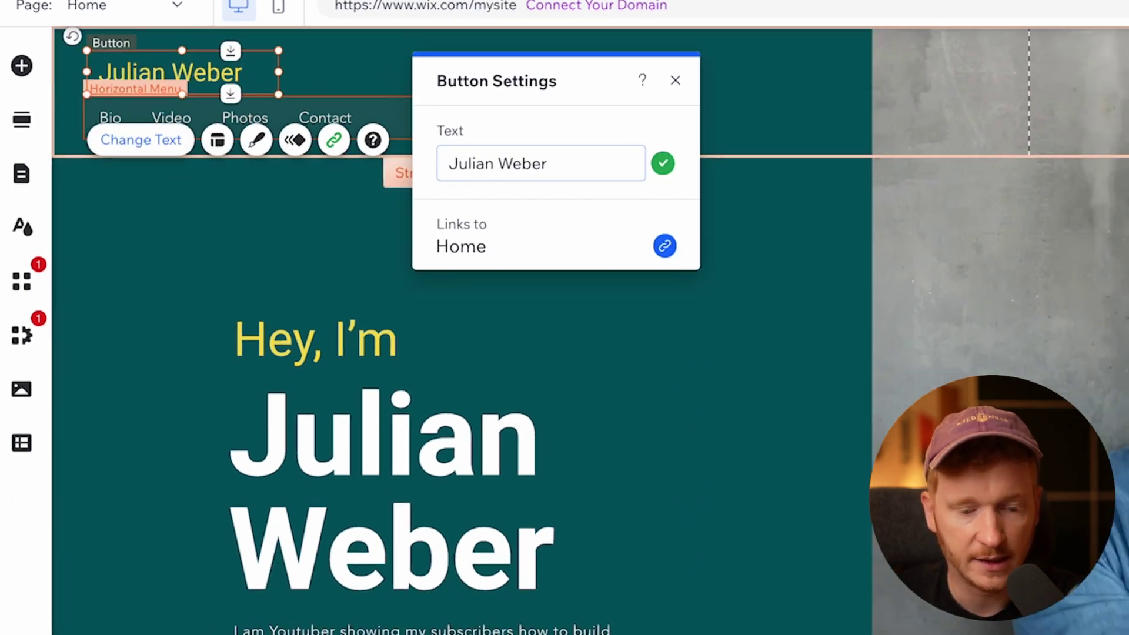
click(637, 224)
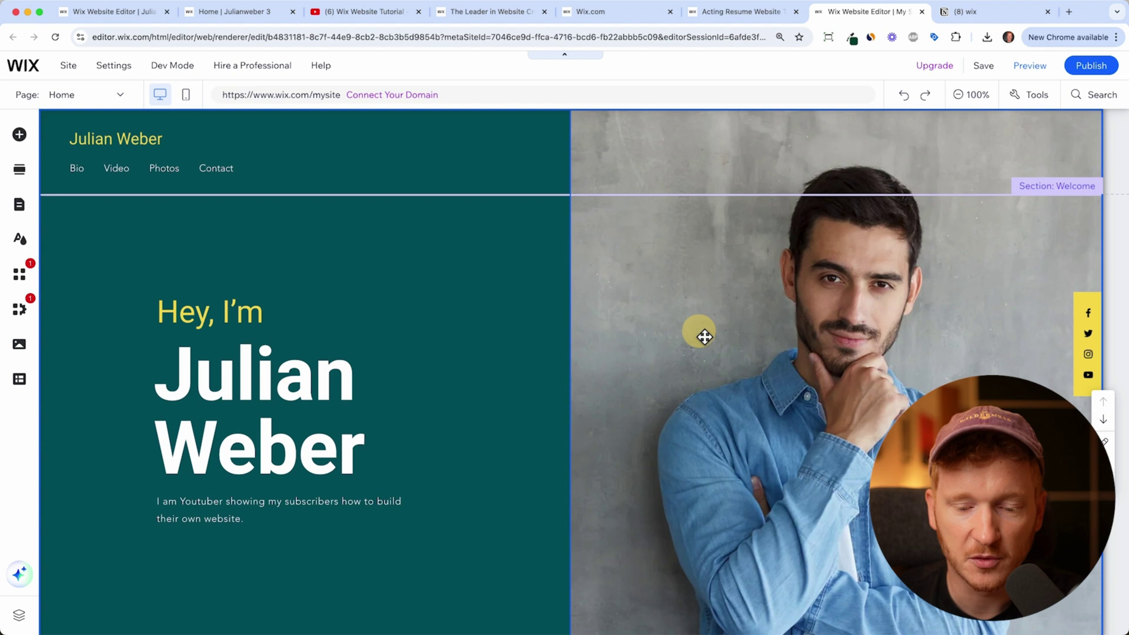
Set the hero's right-hand column background to the owner's own uploaded portrait photo.
click(701, 333)
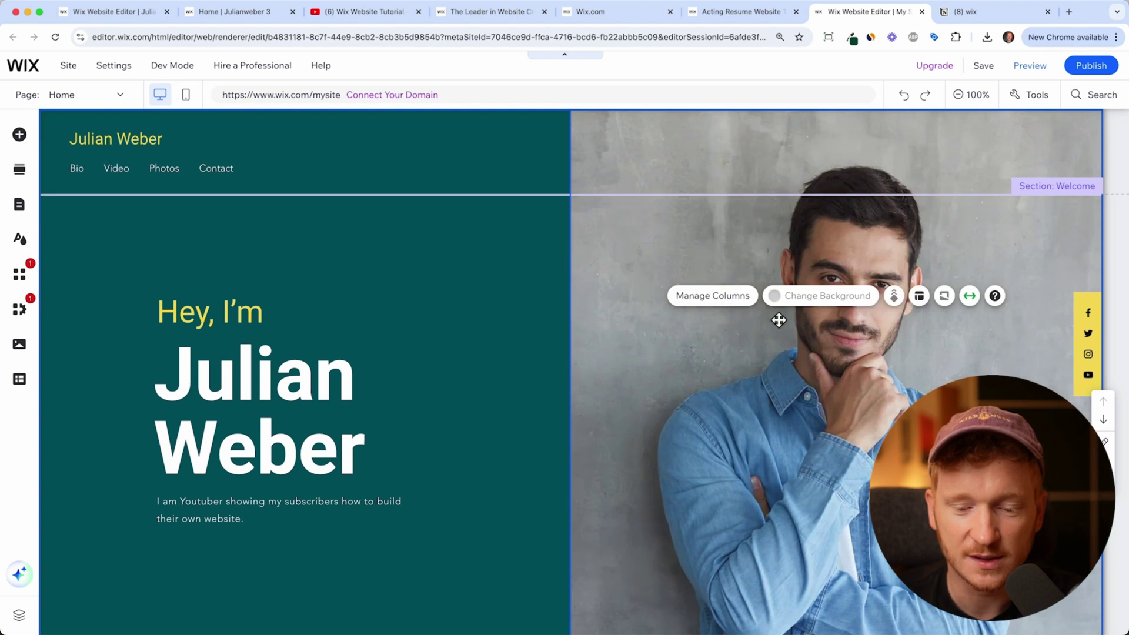
click(934, 334)
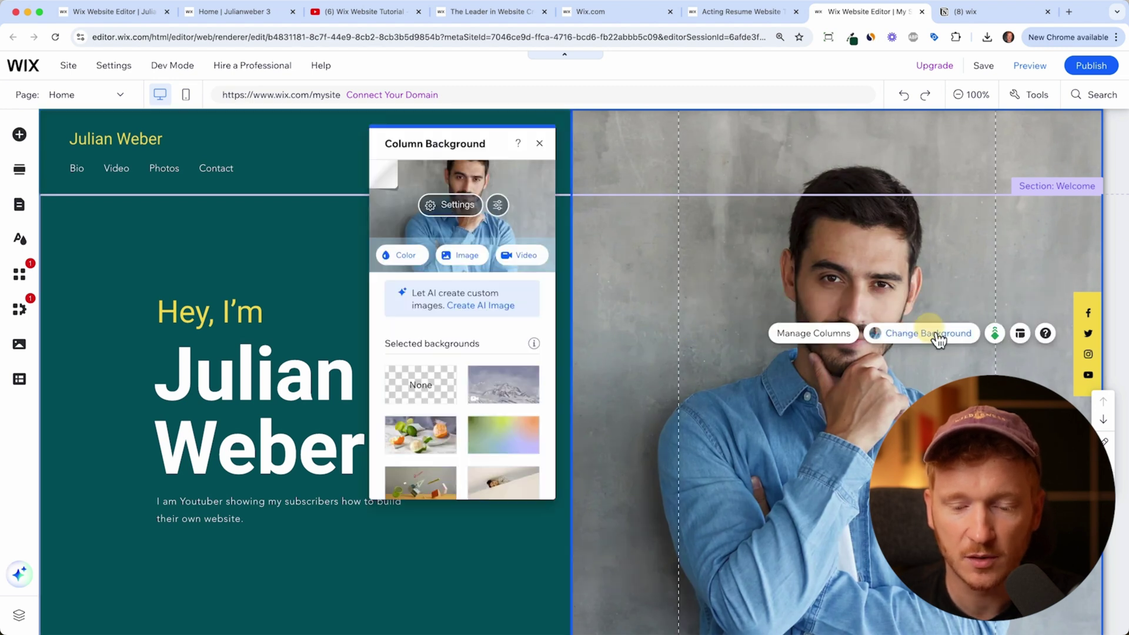
click(465, 256)
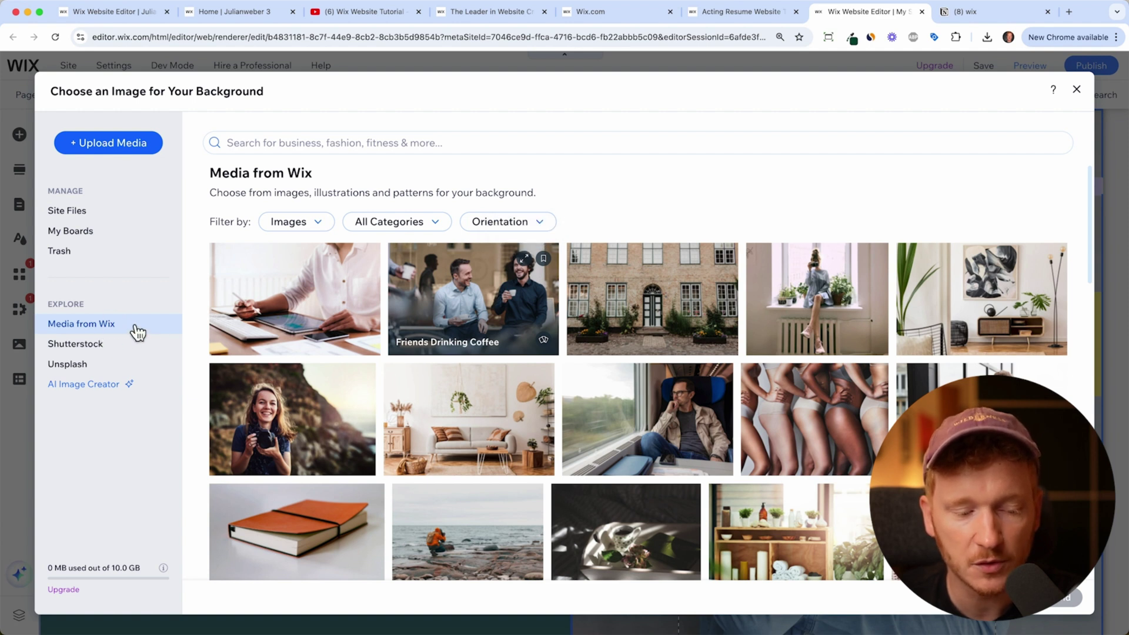
click(99, 369)
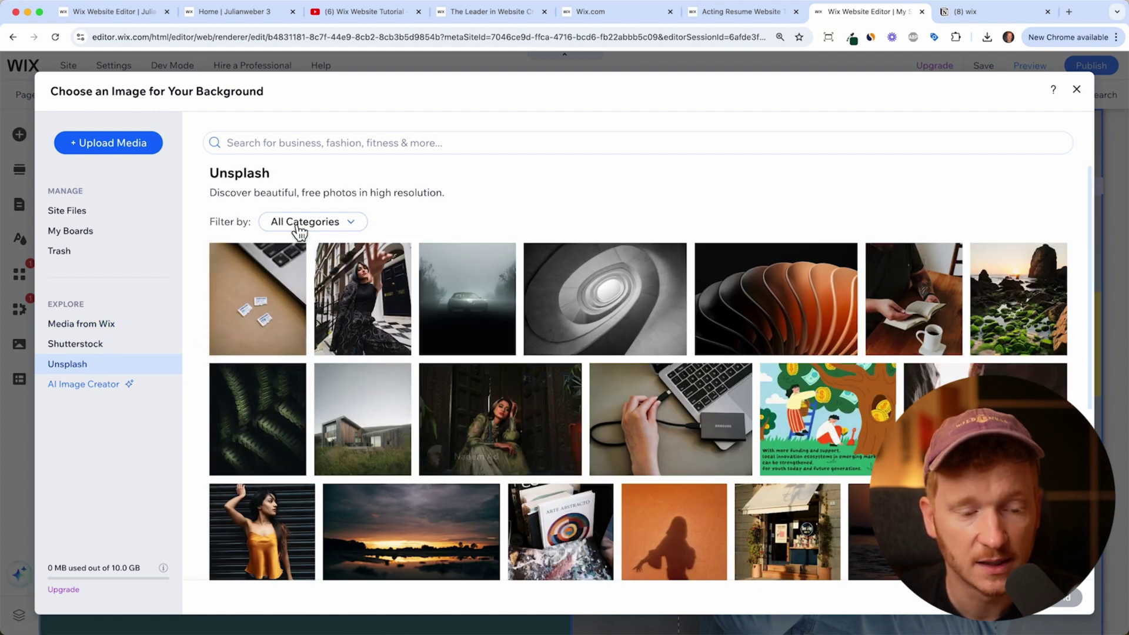
click(147, 141)
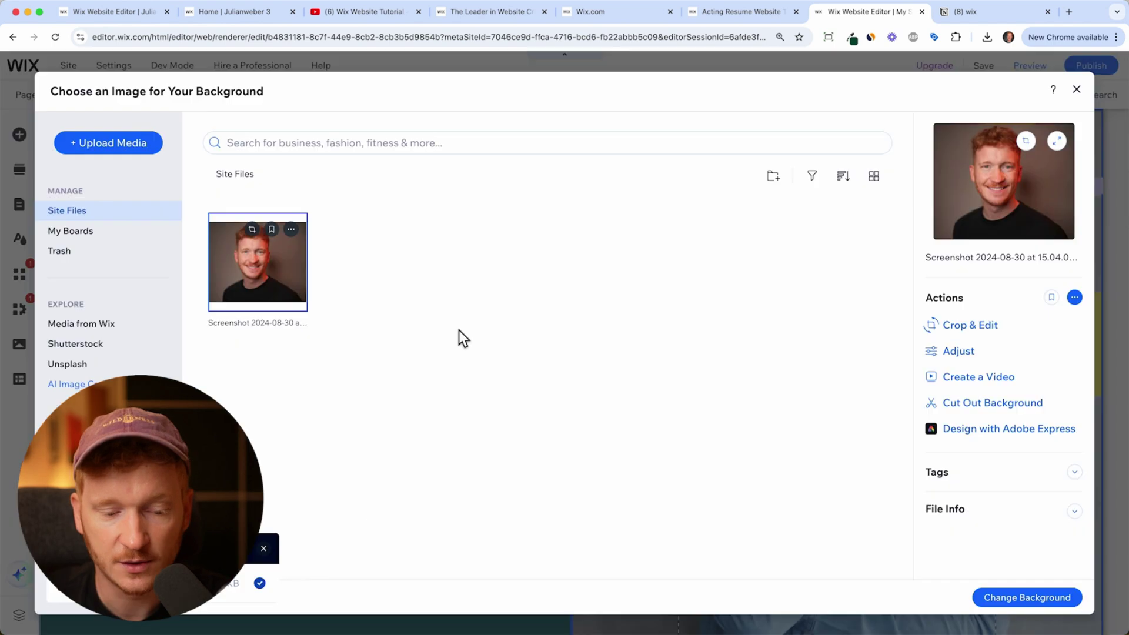
click(1026, 597)
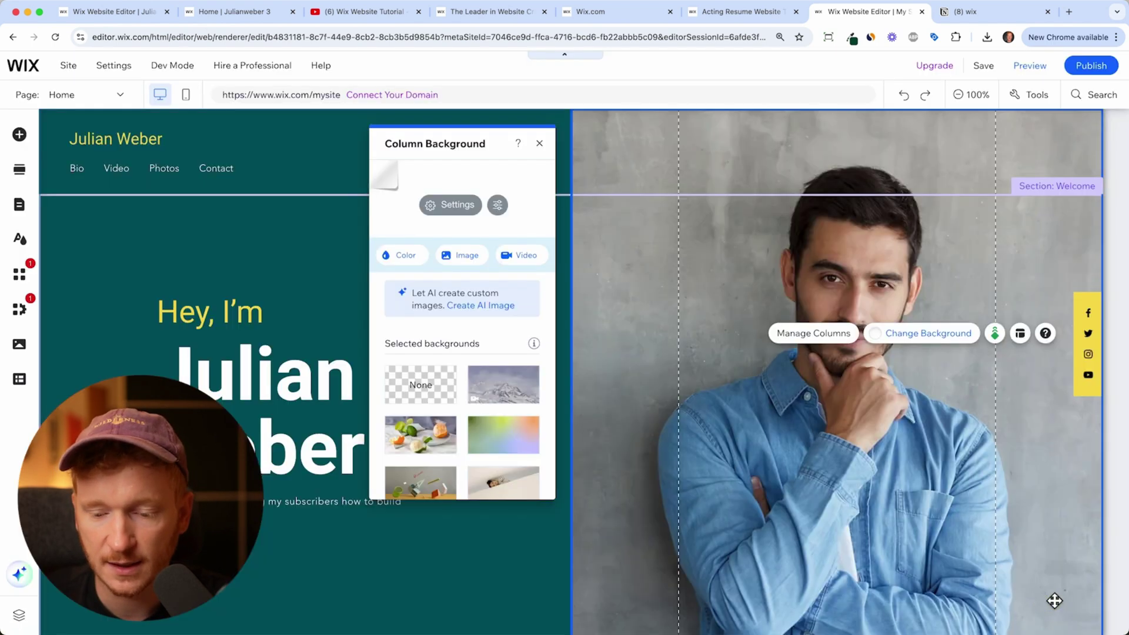
click(742, 379)
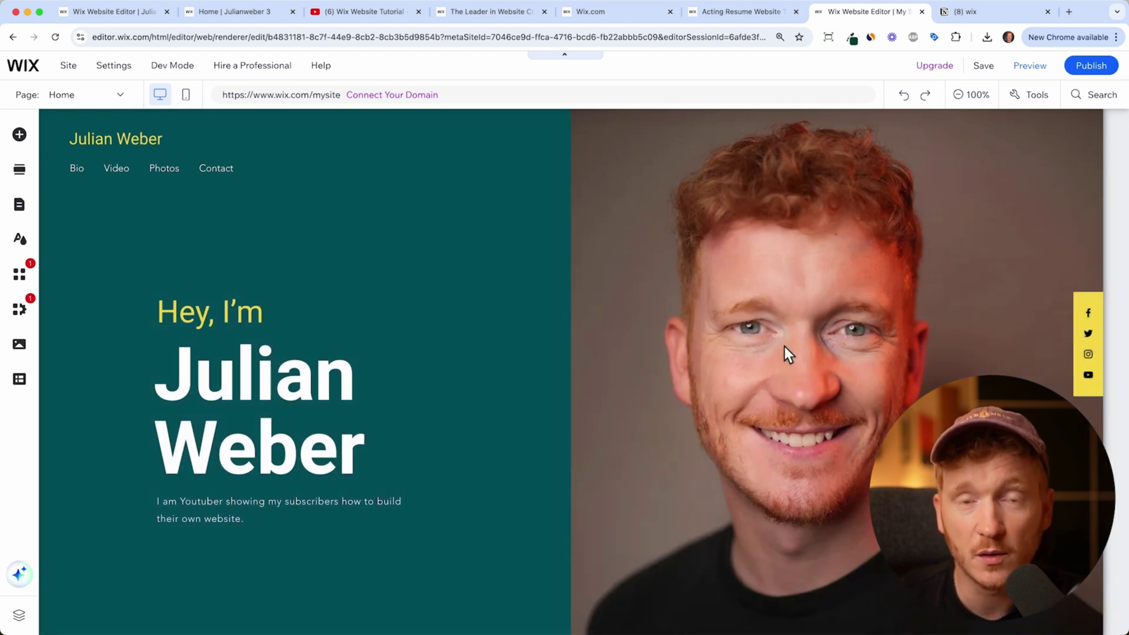
scroll(785, 347, down, 10)
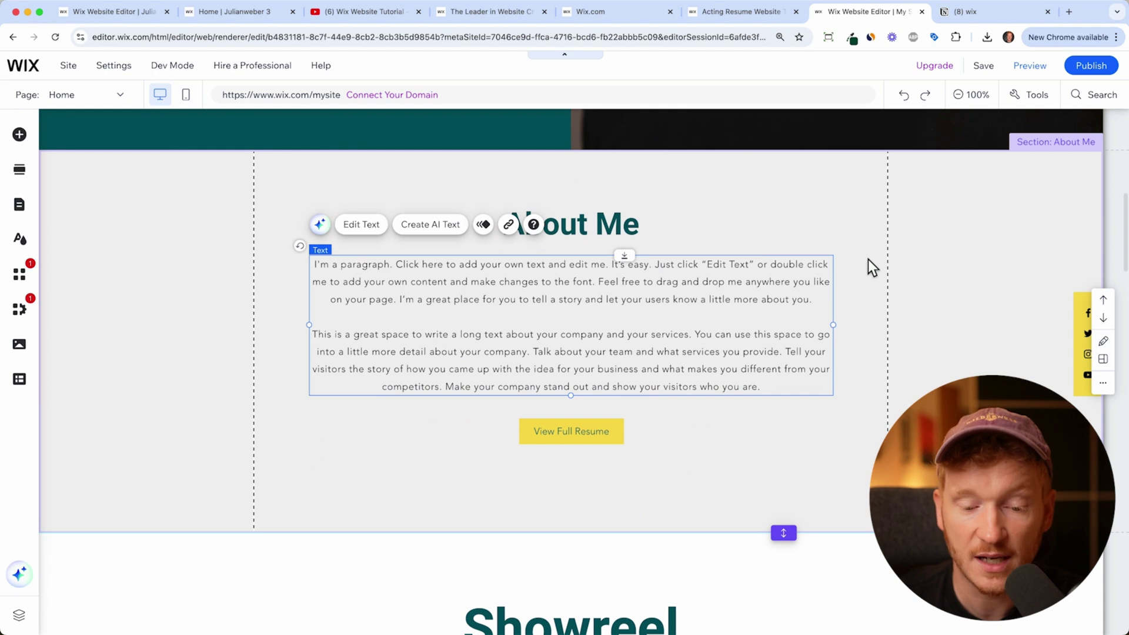
click(592, 250)
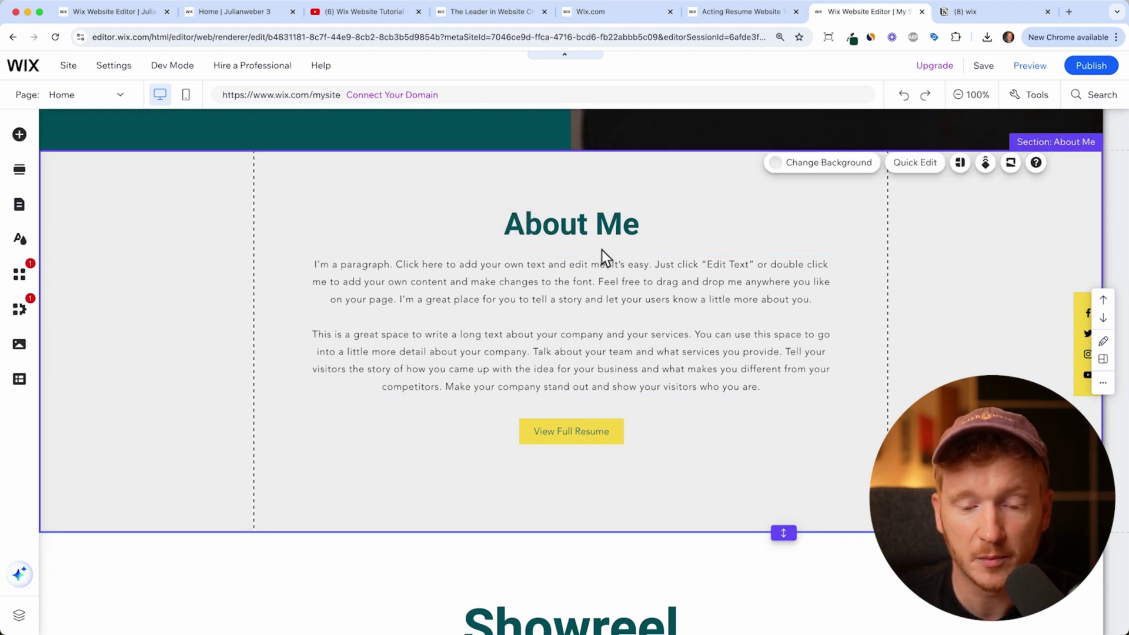
click(624, 313)
click(363, 226)
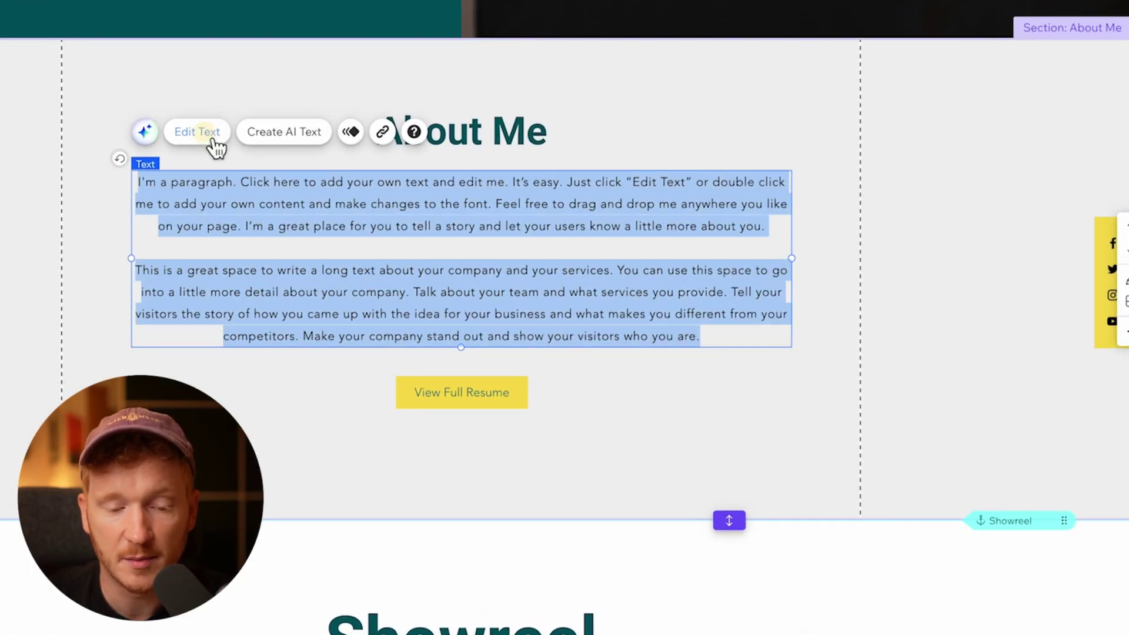
click(155, 140)
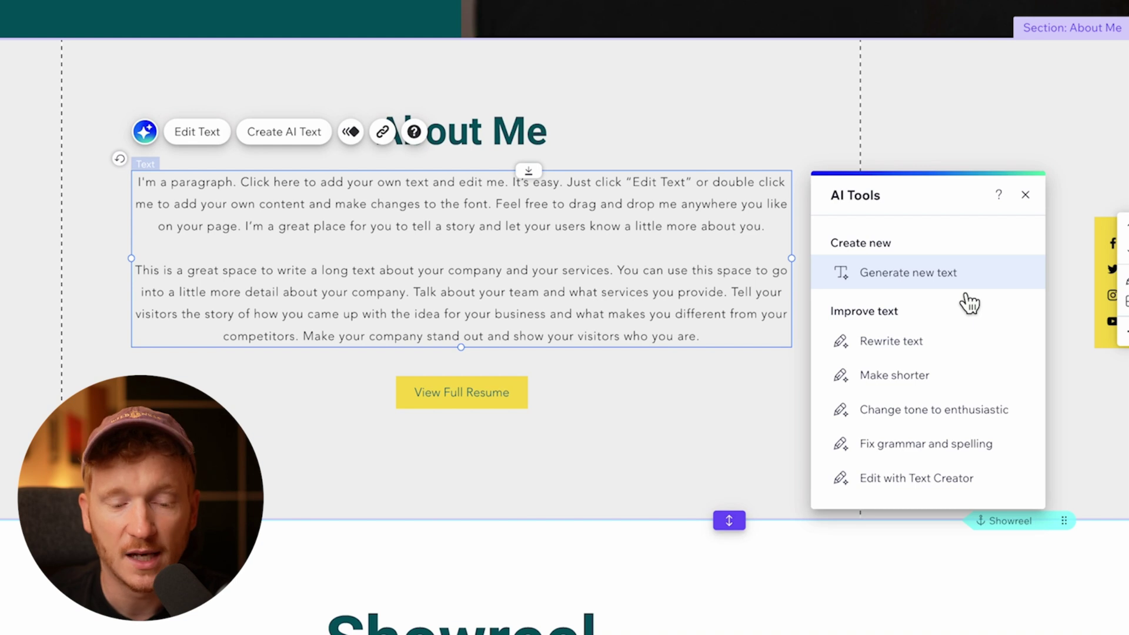
click(891, 90)
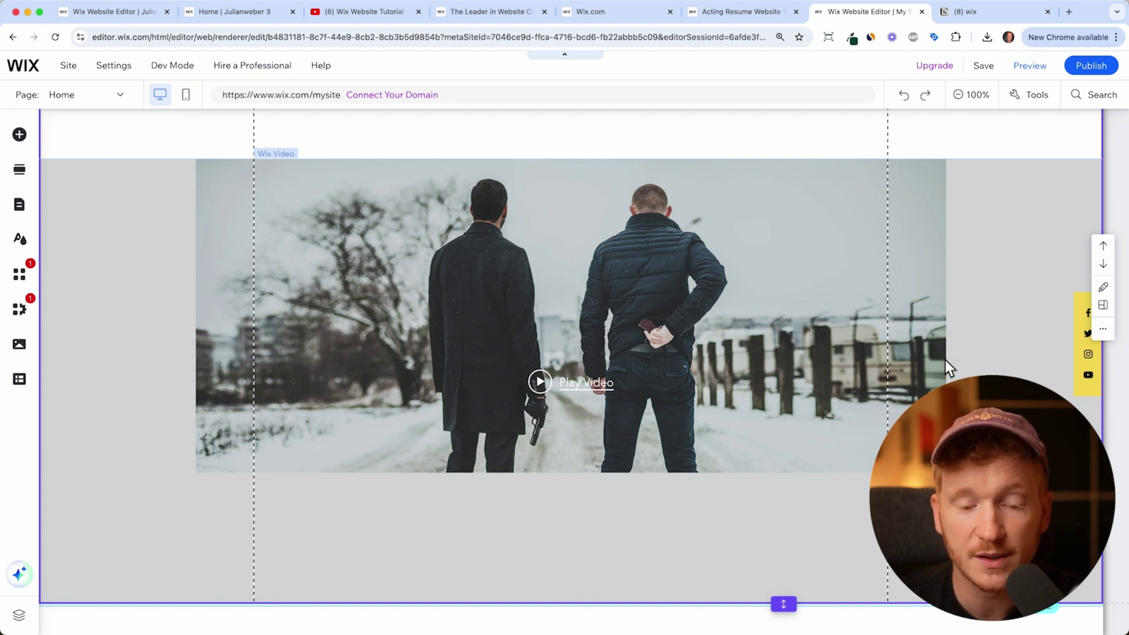
Close the gallery's image organizer and scroll down to the Contact section.
scroll(948, 368, down, 10)
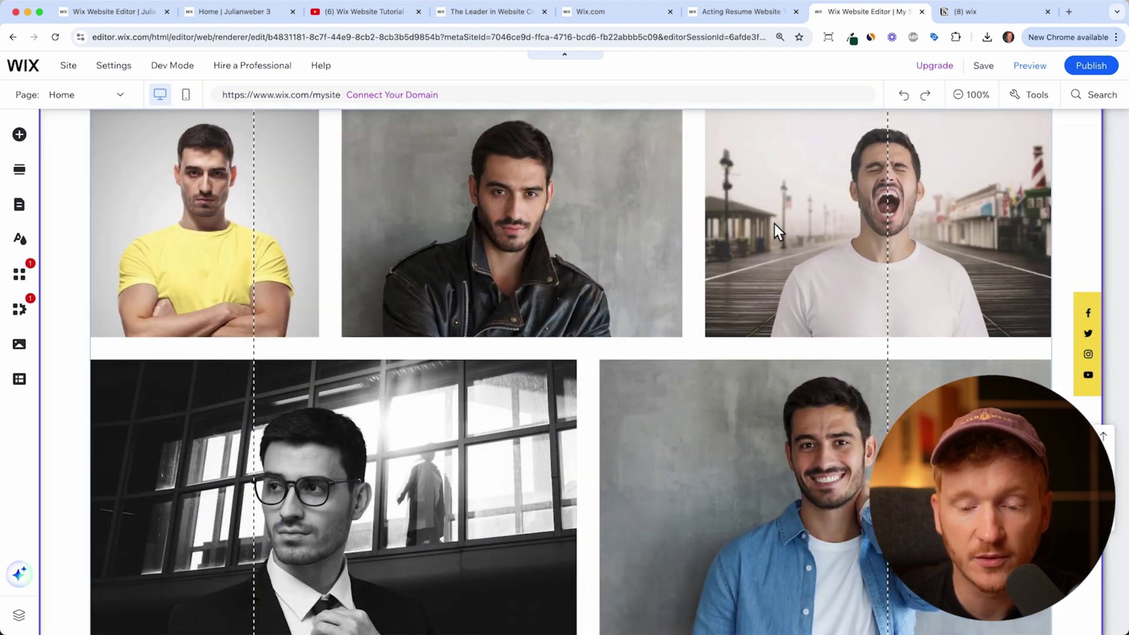
click(775, 225)
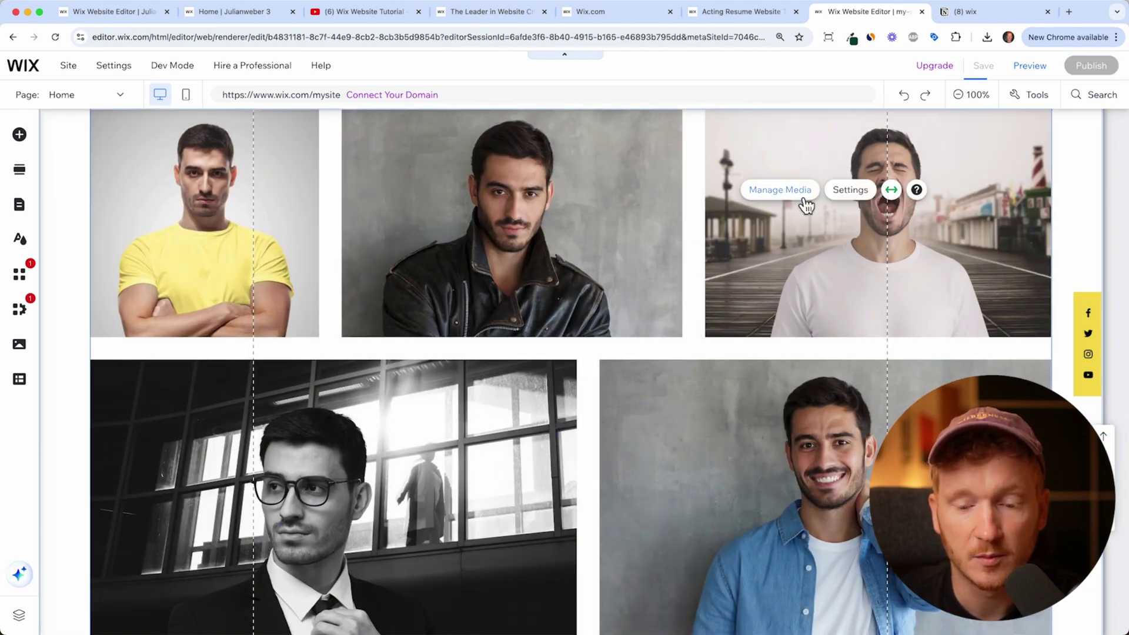
click(799, 192)
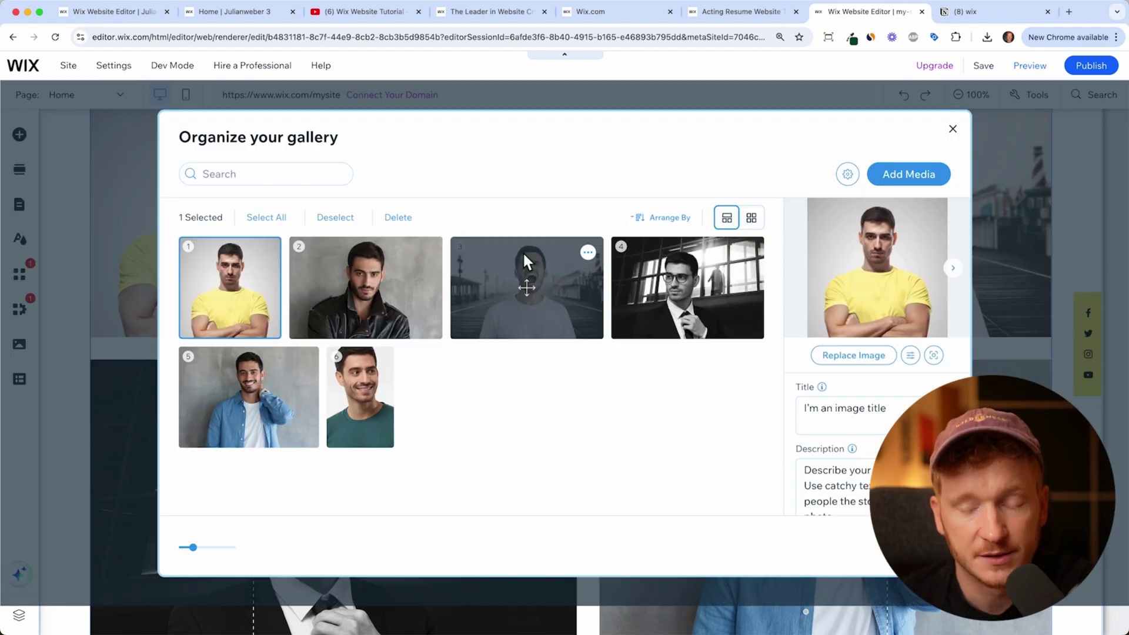
click(963, 139)
scroll(870, 305, down, 10)
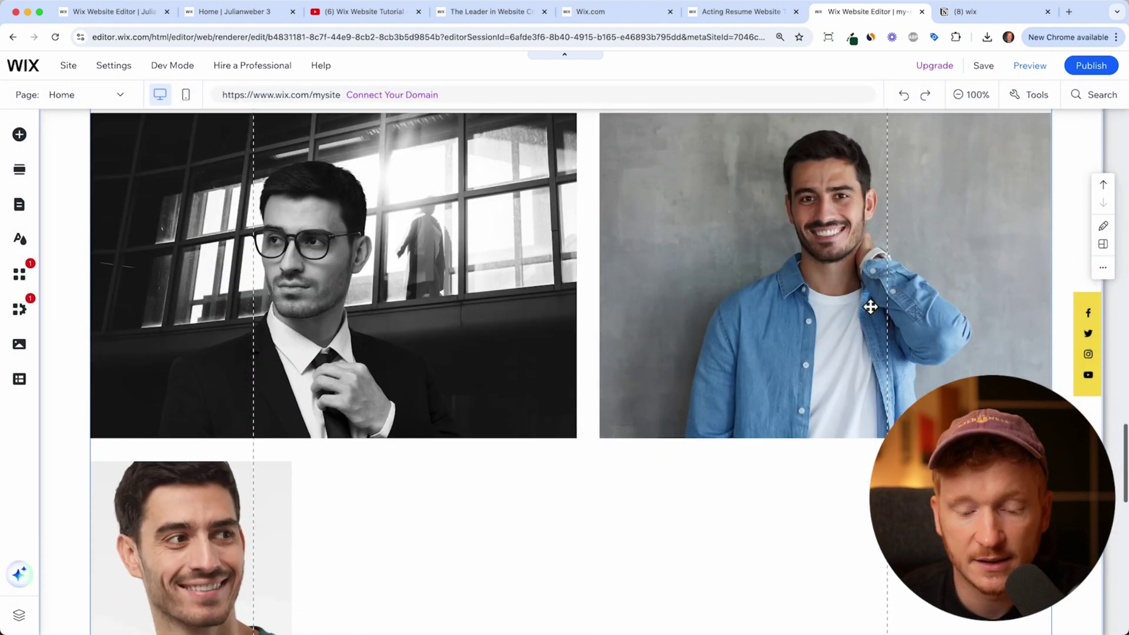
scroll(867, 304, down, 6)
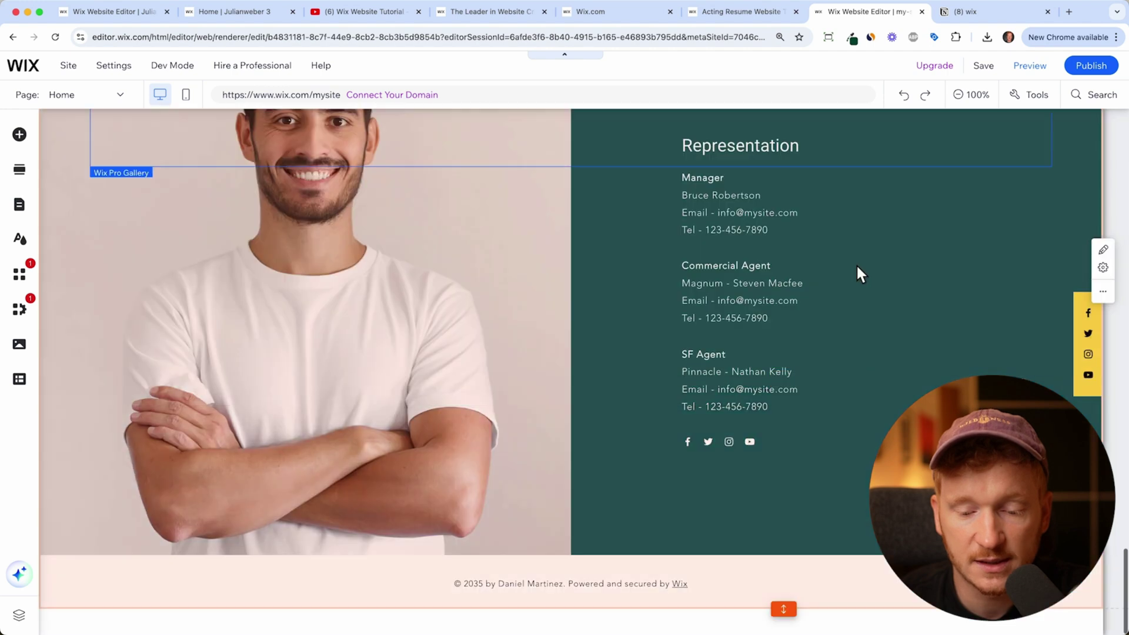
Delete the Commercial Agent, SF Agent and Representation and Manager text boxes.
click(895, 292)
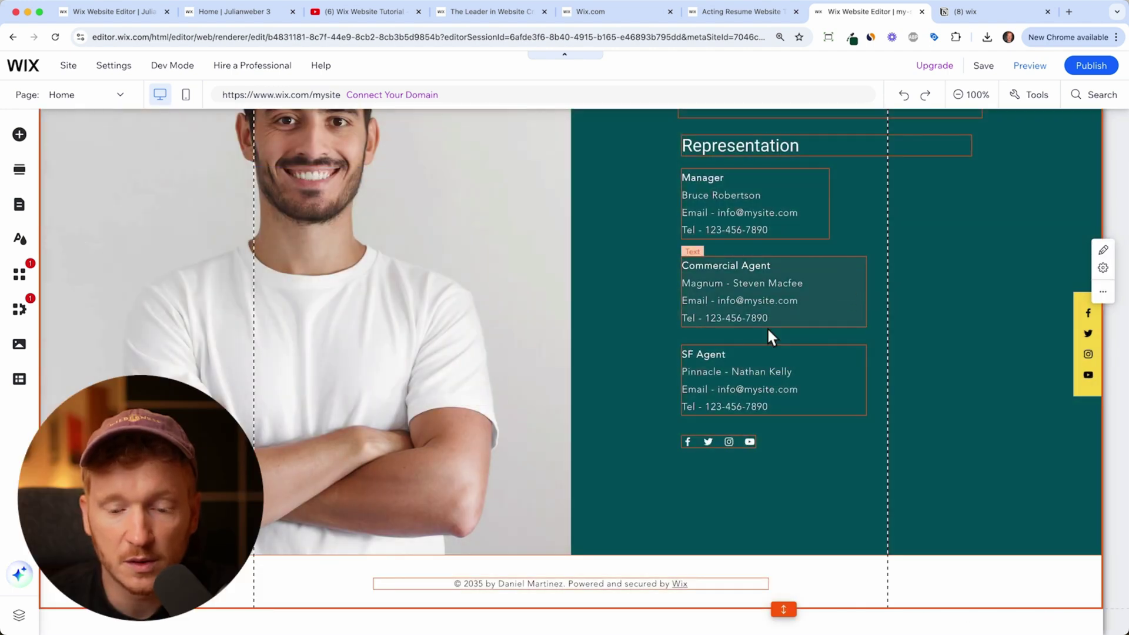
scroll(767, 327, up, 2)
click(764, 348)
key(Delete)
click(737, 449)
key(Delete)
click(746, 276)
key(Delete)
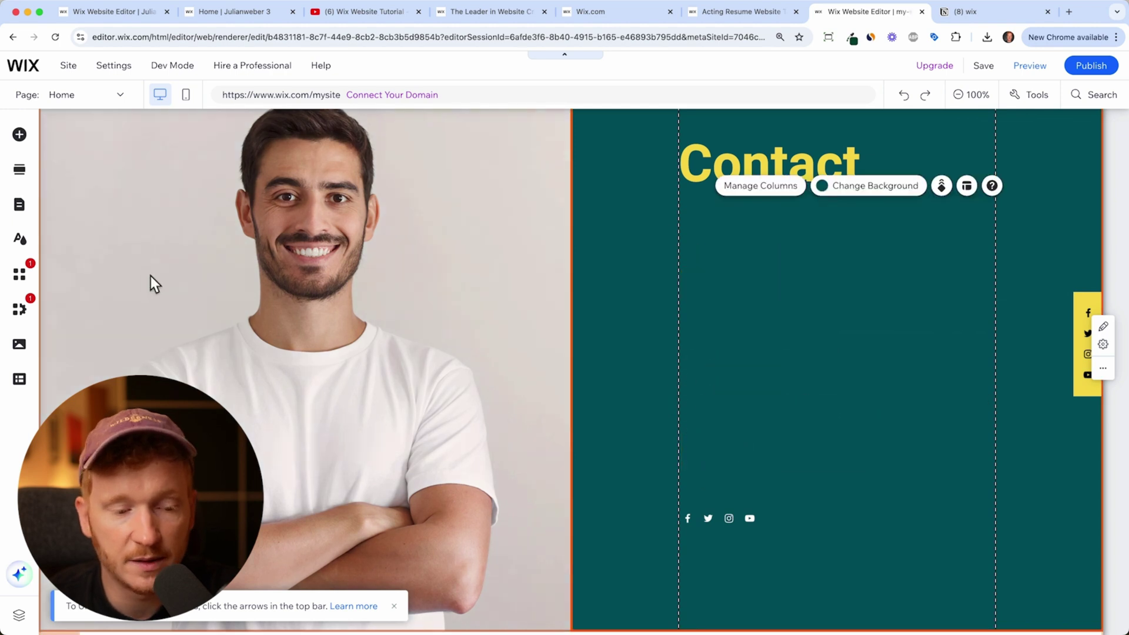
Add a contact form from Contact & Forms and position it in the teal column.
click(20, 135)
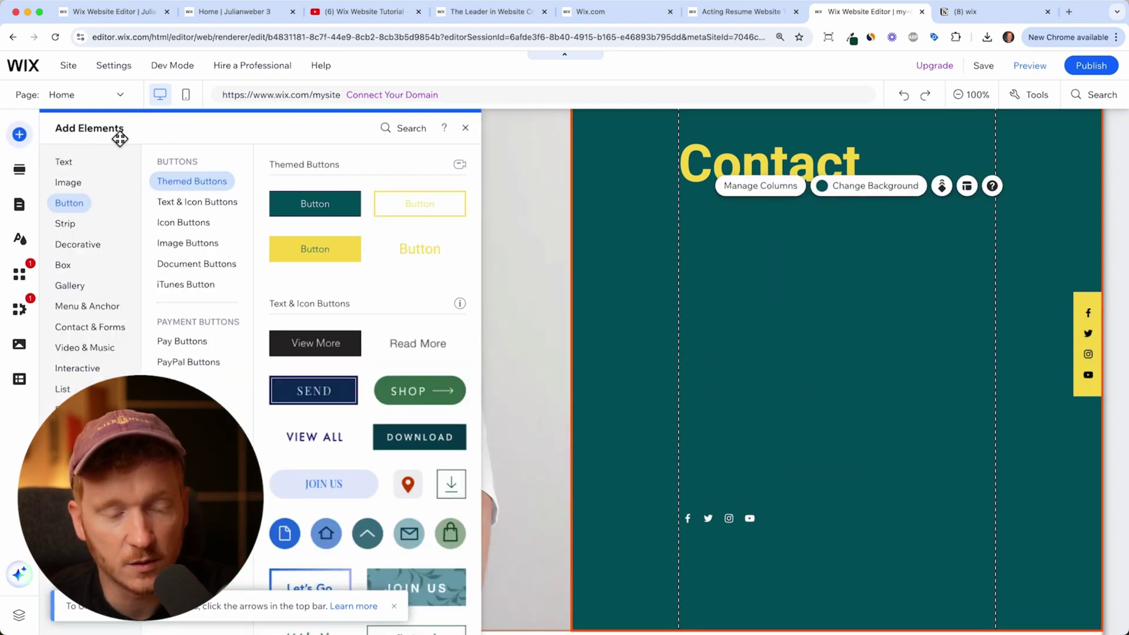
click(87, 331)
drag(318, 438, 765, 333)
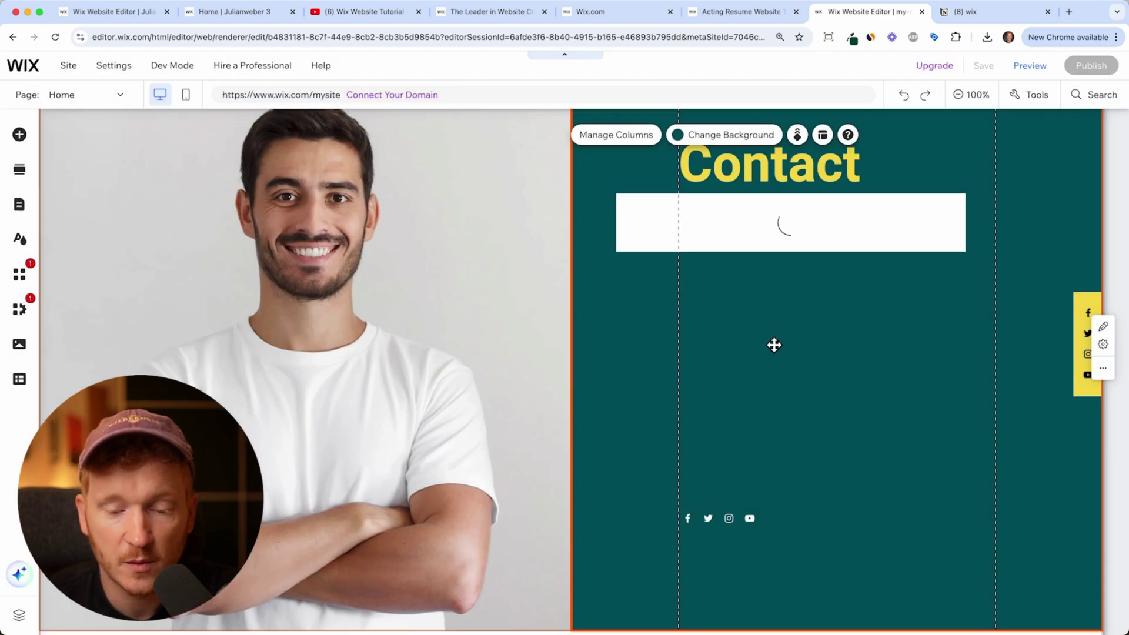
click(728, 517)
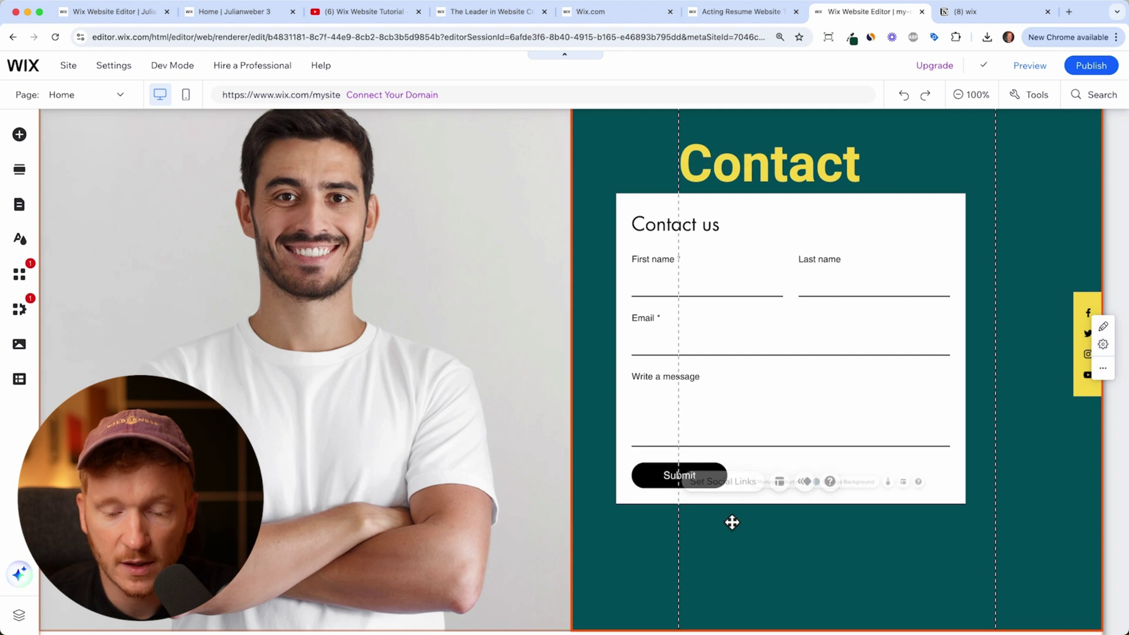
drag(753, 376, 821, 397)
click(976, 193)
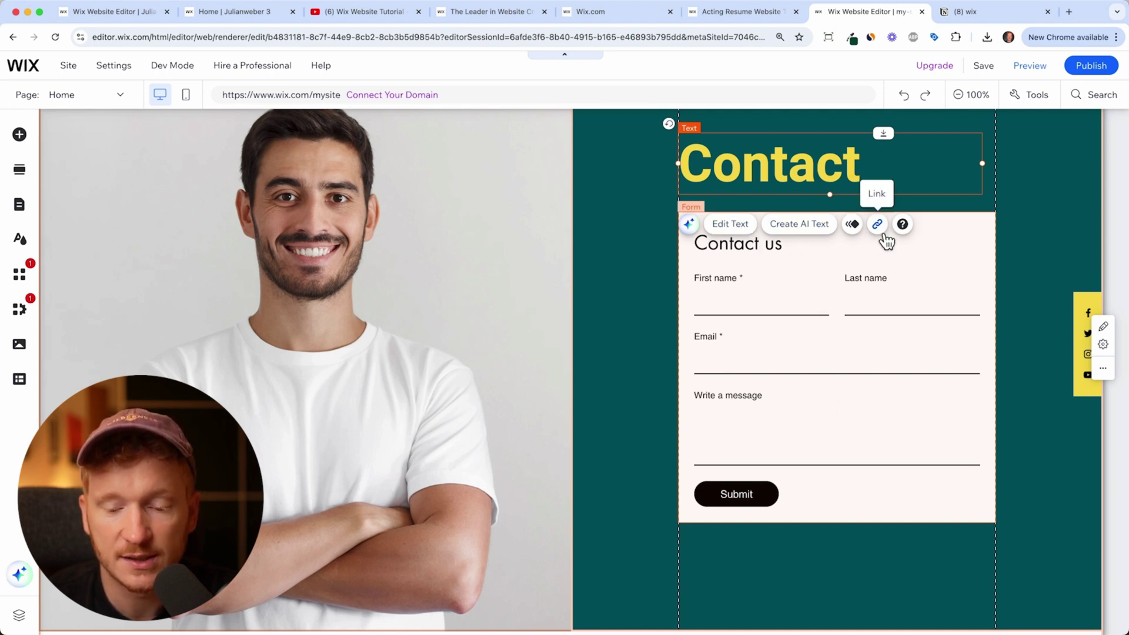
click(951, 321)
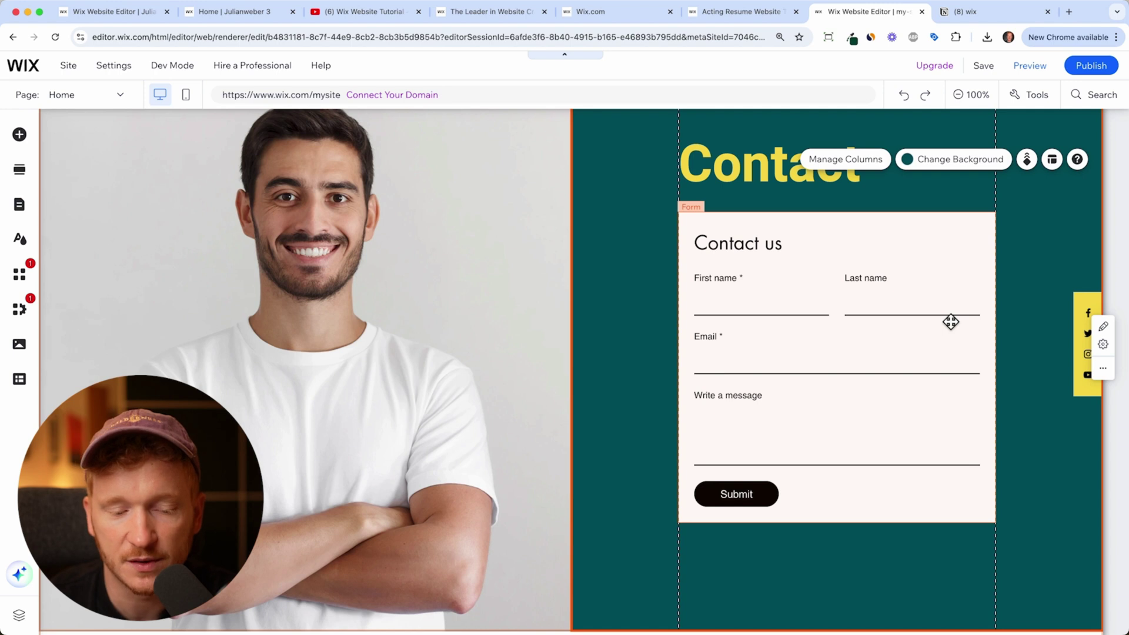
scroll(805, 296, down, 3)
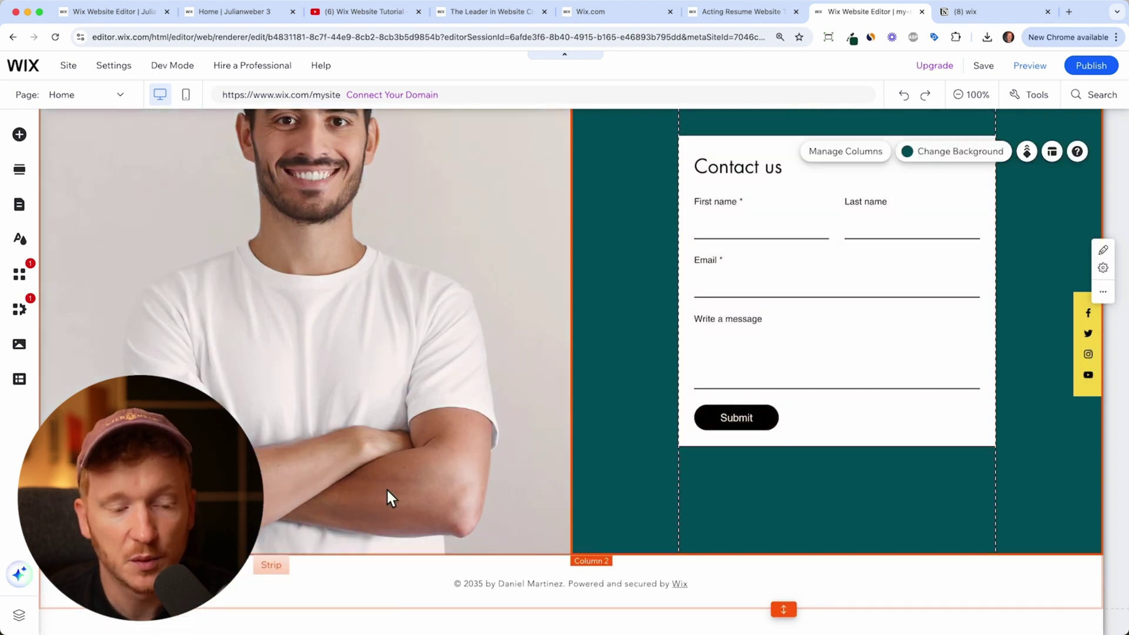
scroll(352, 327, up, 15)
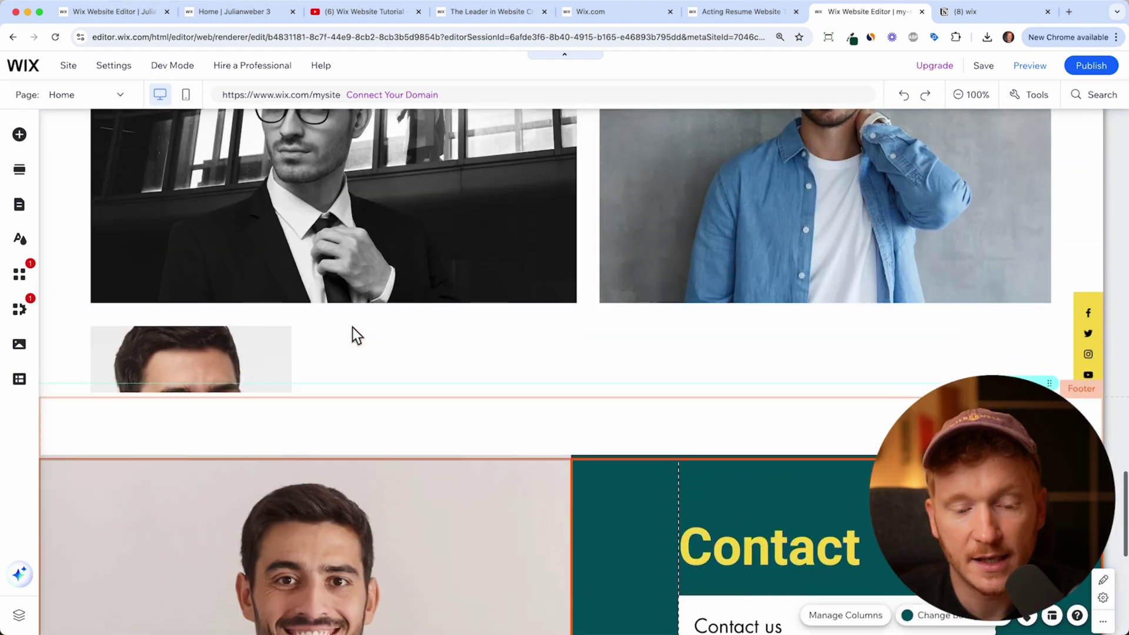
scroll(352, 327, up, 10)
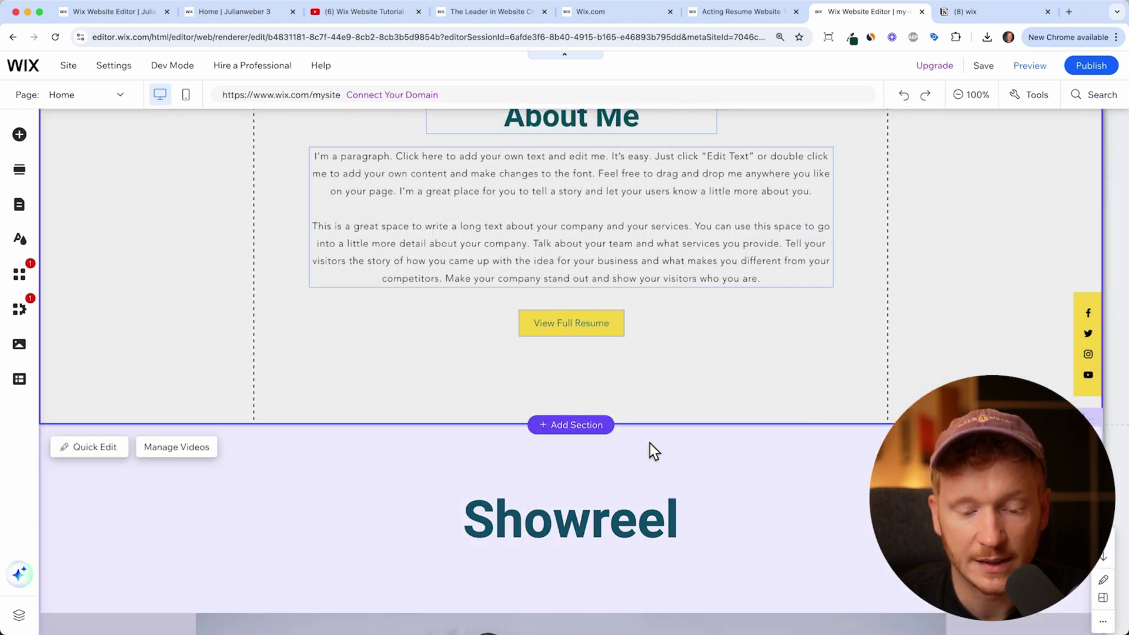
click(576, 425)
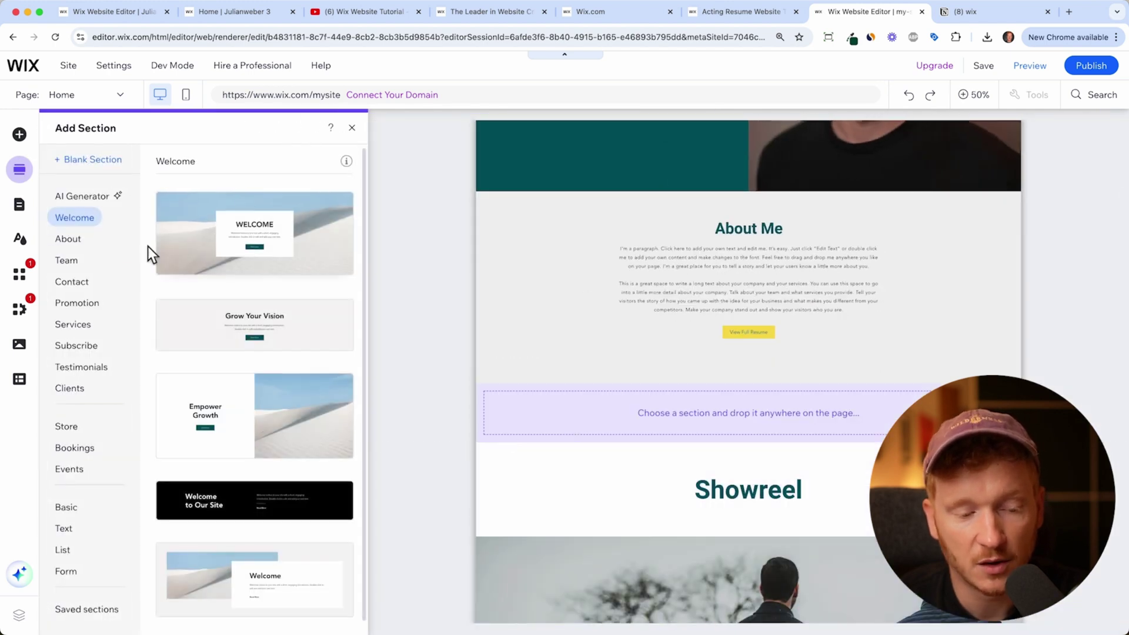
click(352, 128)
Add a new page to the menu from the Profile about template.
click(20, 206)
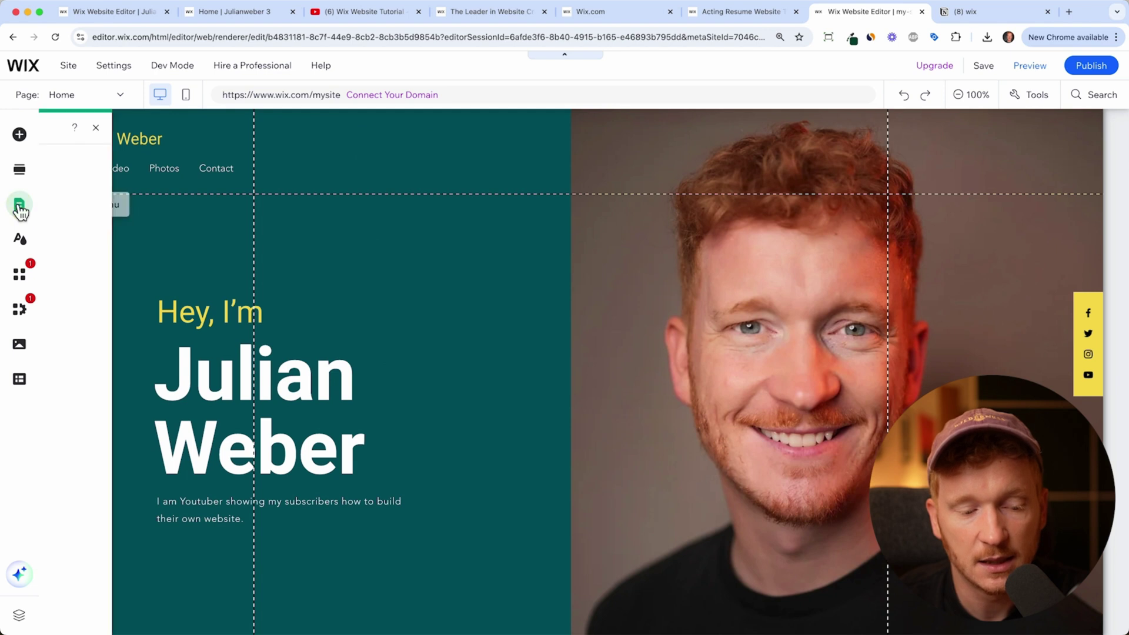
click(210, 610)
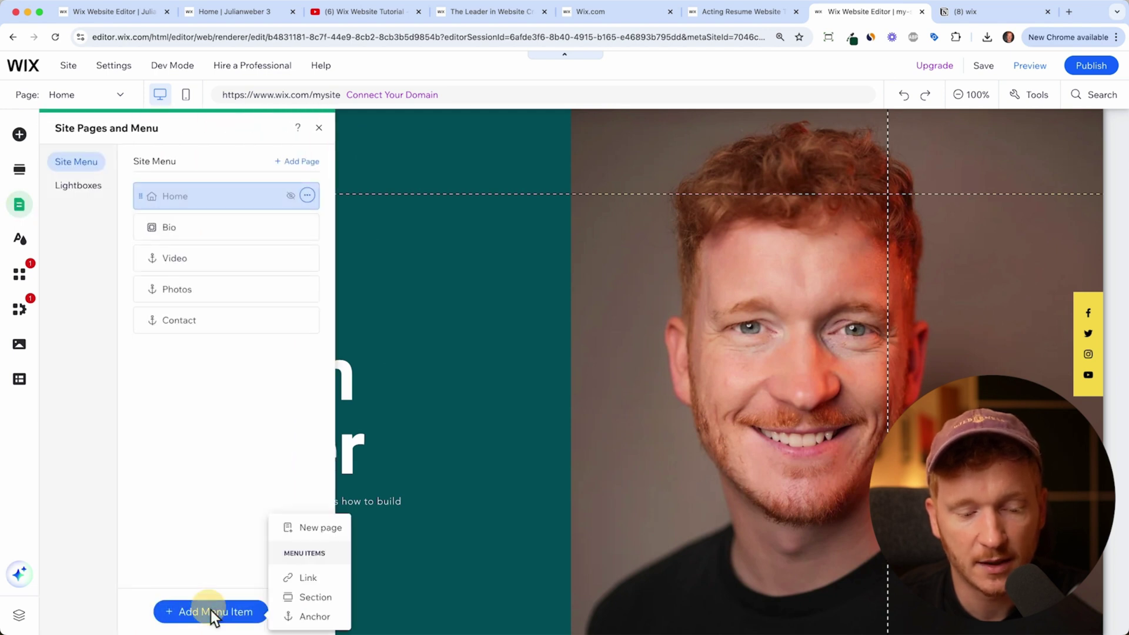
click(318, 535)
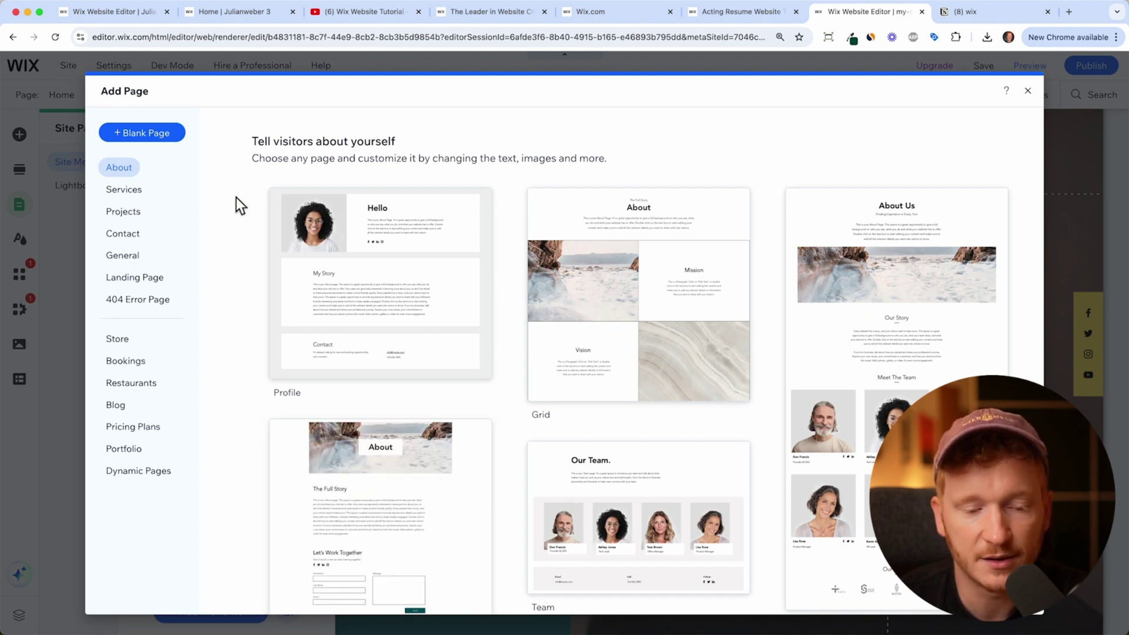
click(130, 189)
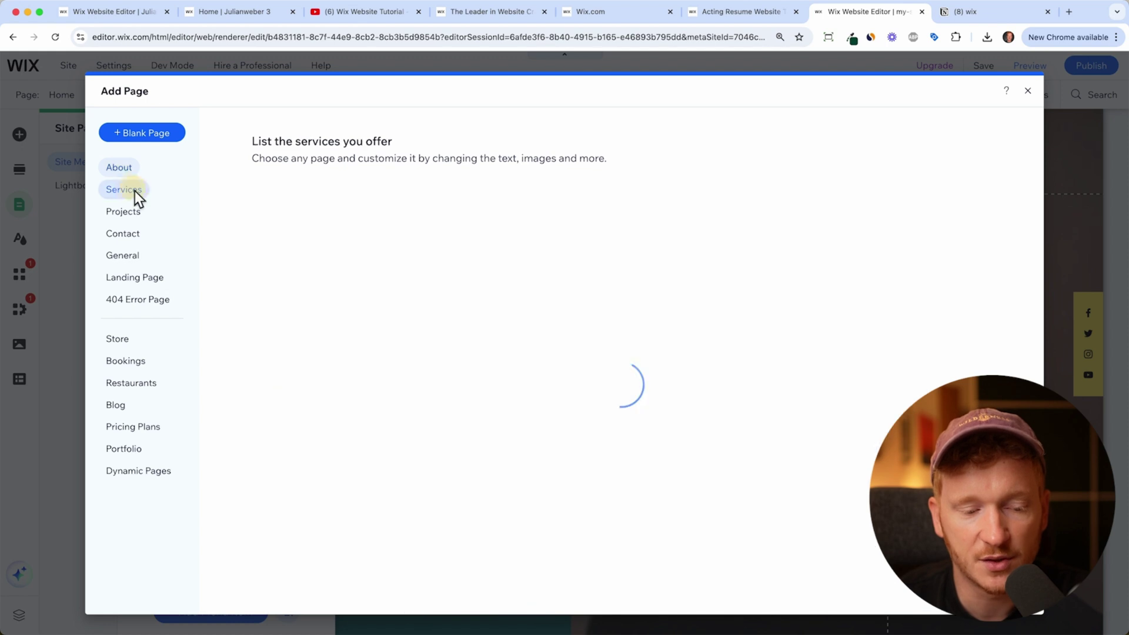
click(130, 217)
click(130, 232)
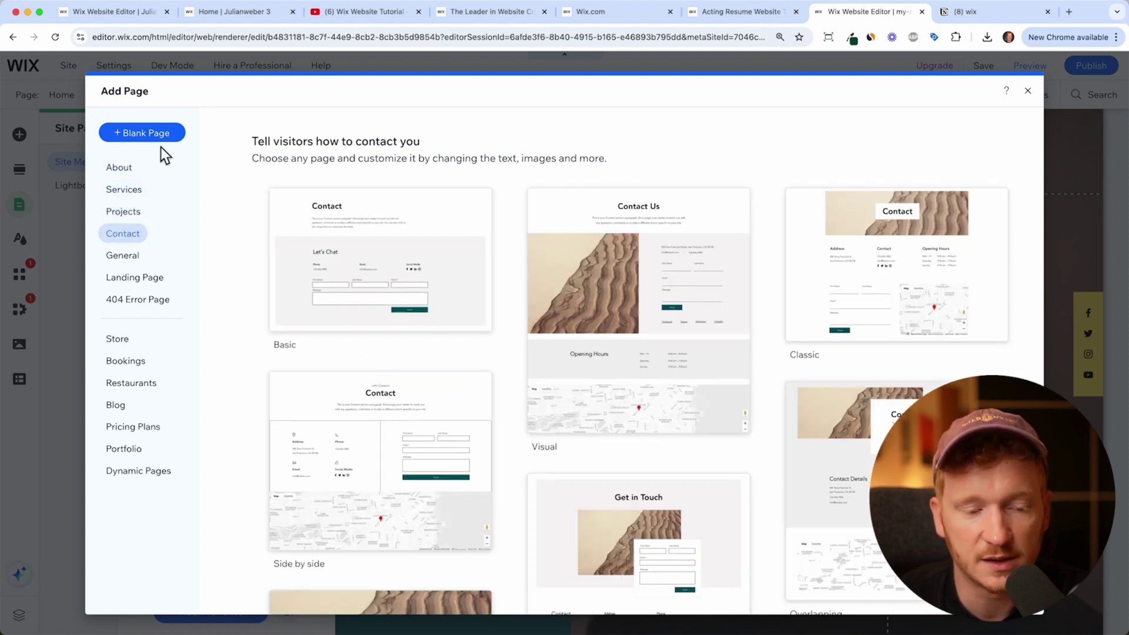
click(135, 169)
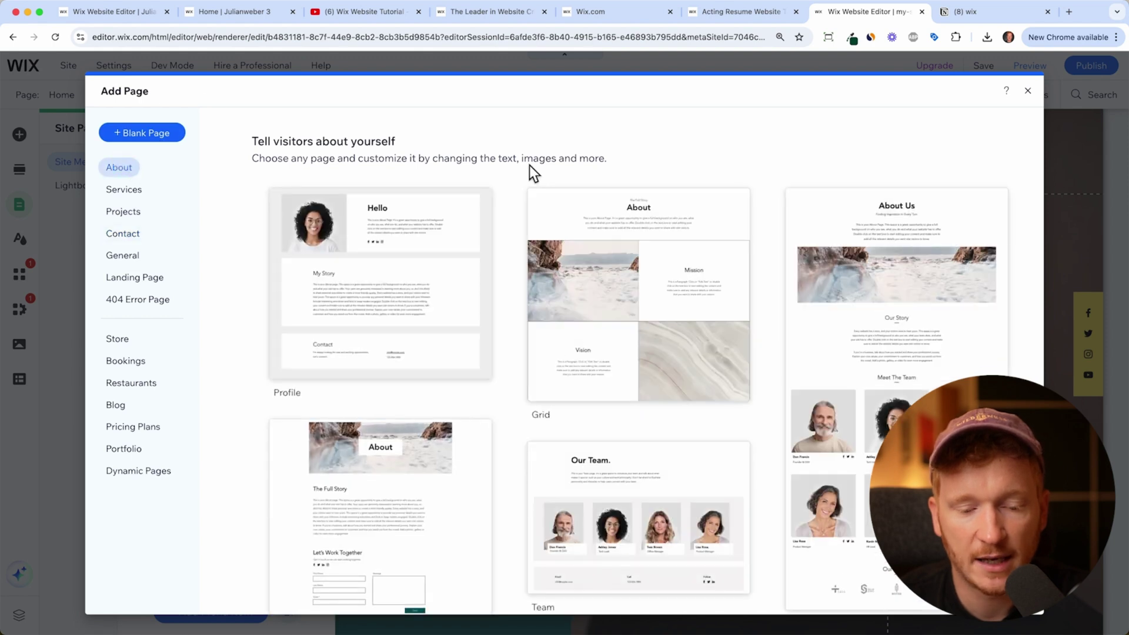
click(400, 270)
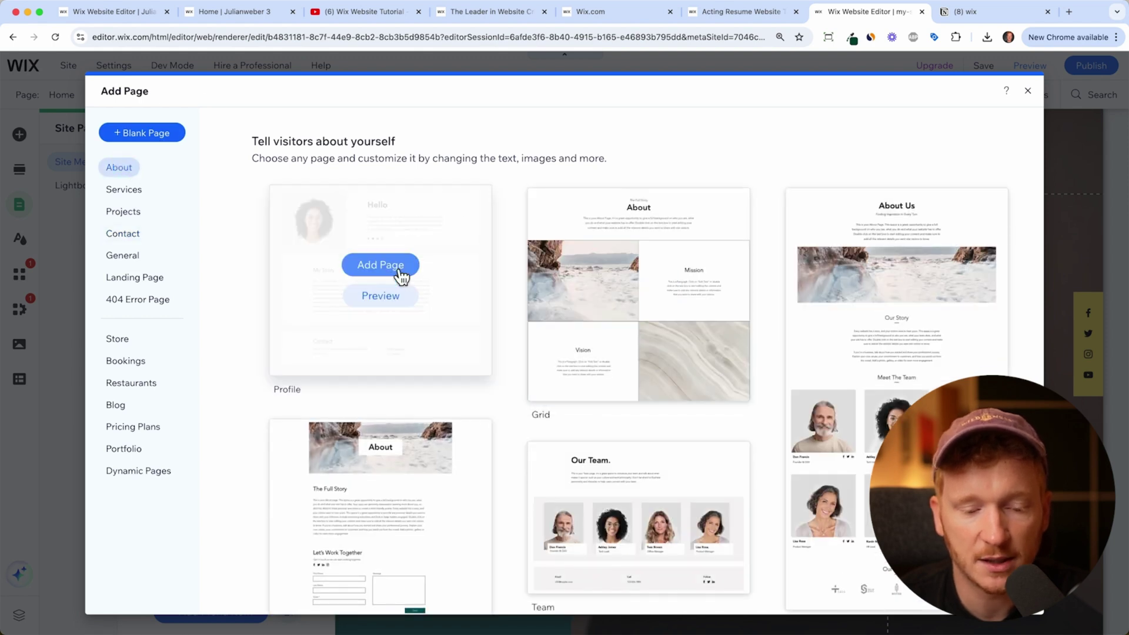
click(400, 270)
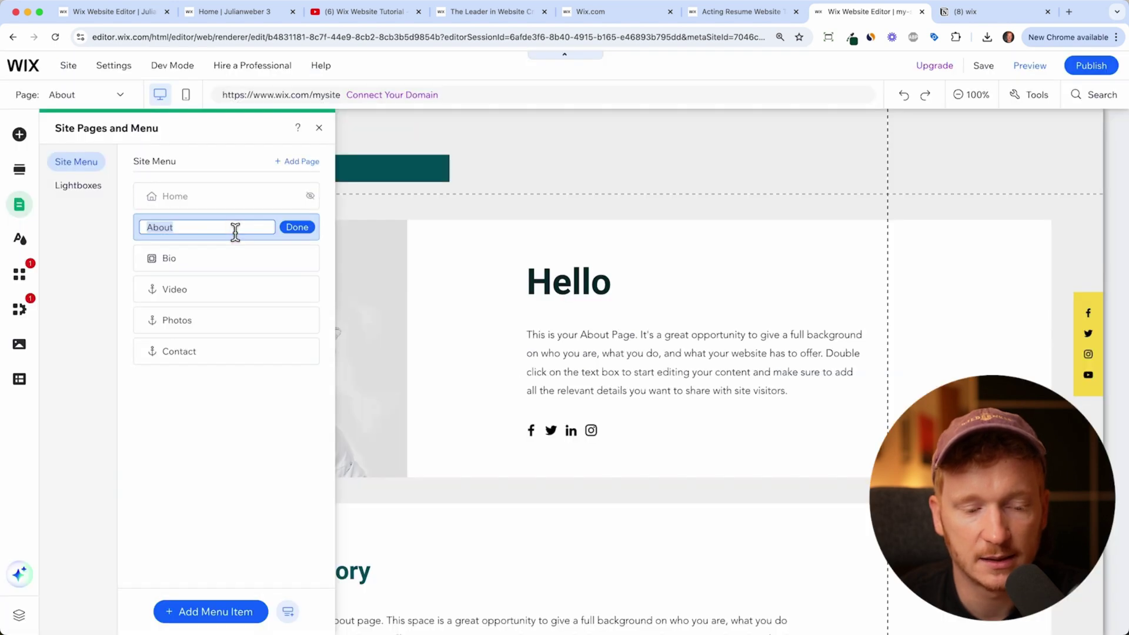
Name the new page About Me, then switch back to the Home page.
key(Right)
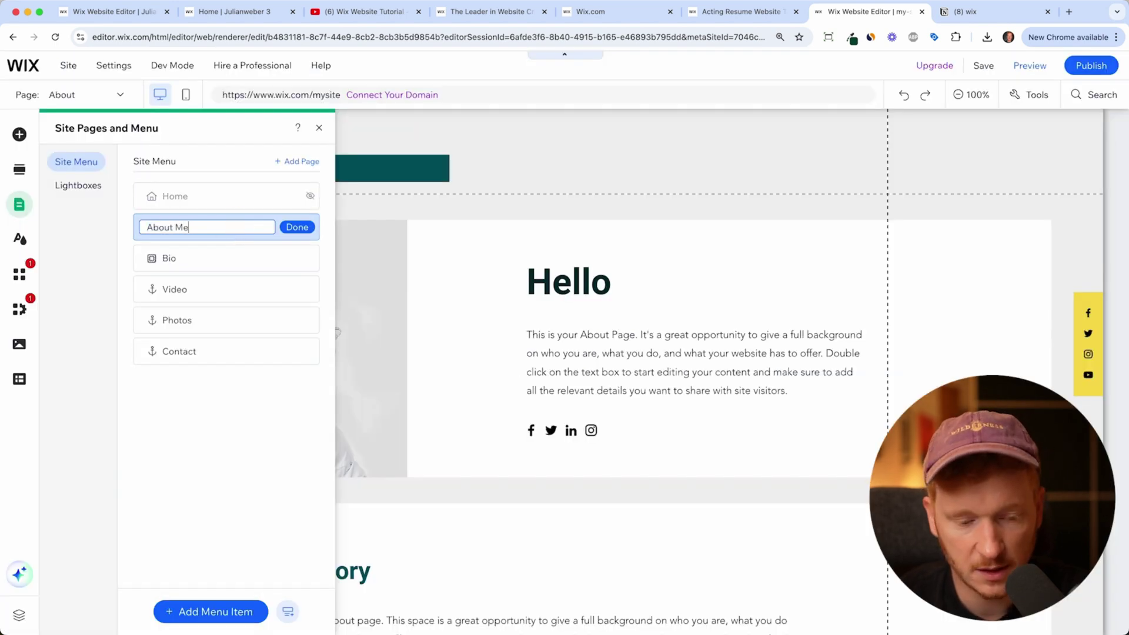
click(298, 233)
click(319, 128)
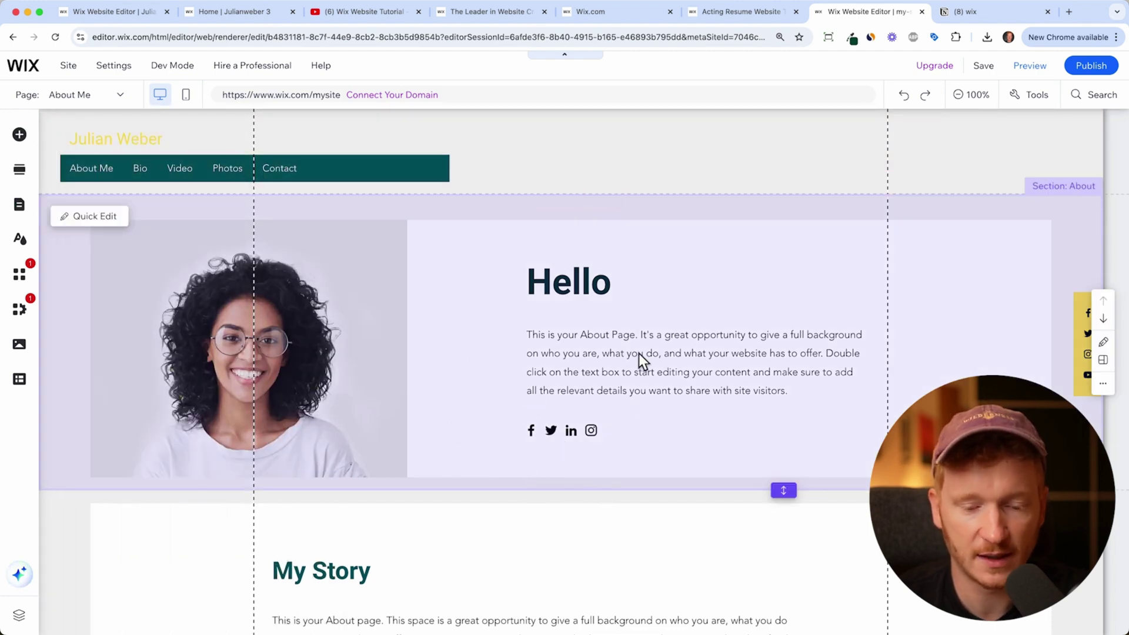
scroll(695, 329, down, 5)
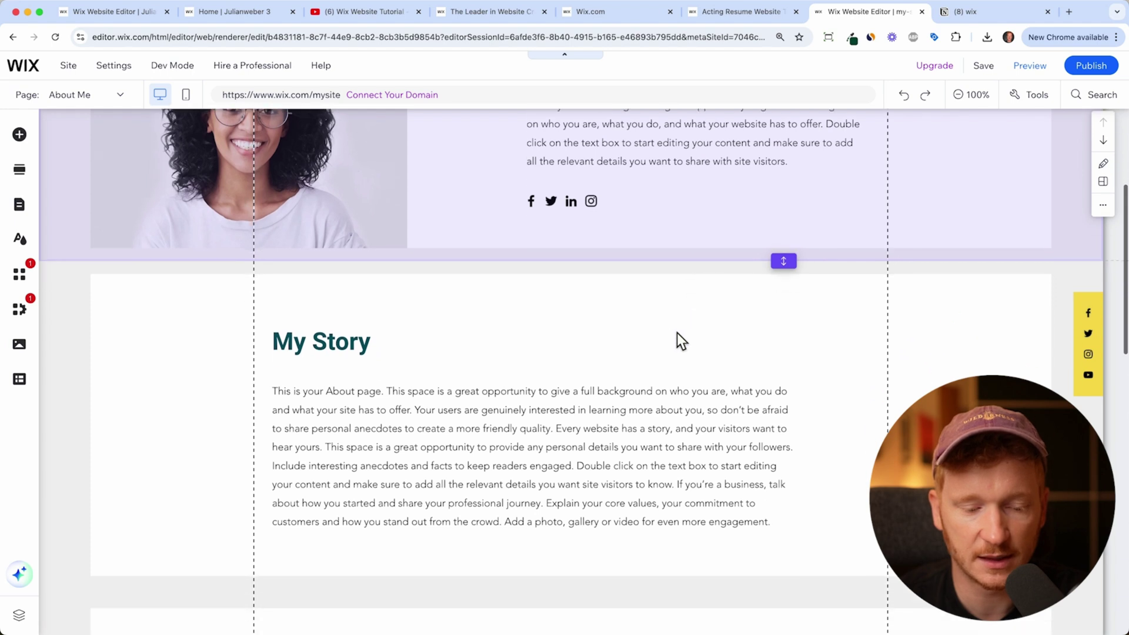
scroll(454, 418, down, 3)
scroll(454, 418, up, 8)
click(117, 98)
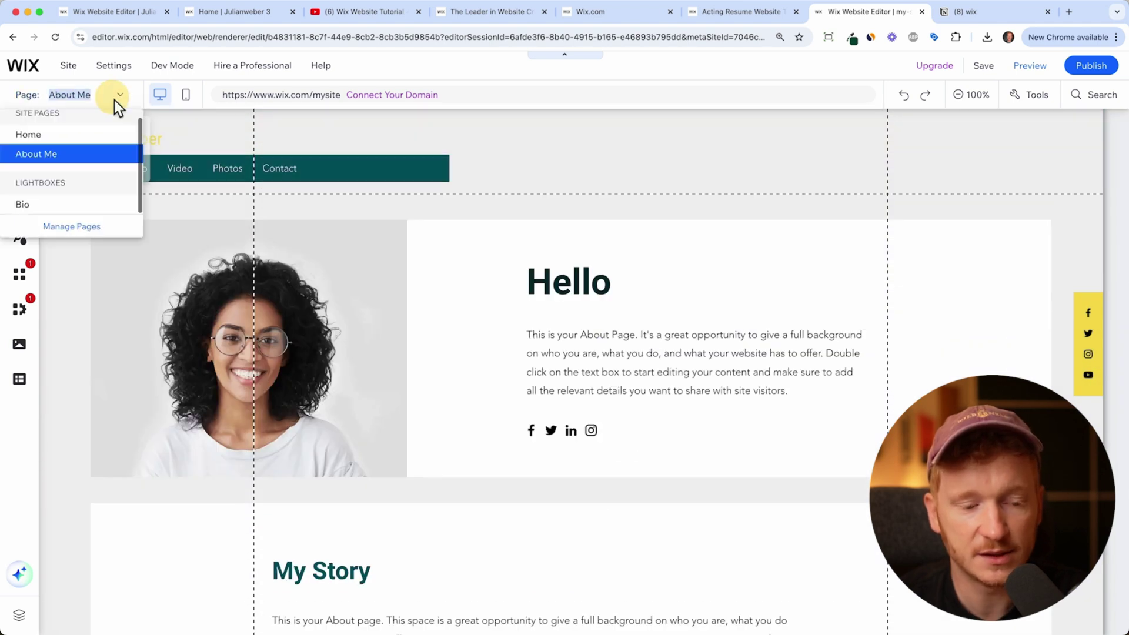
click(37, 132)
Link the View Full Resume button to the About Me page.
scroll(539, 315, down, 5)
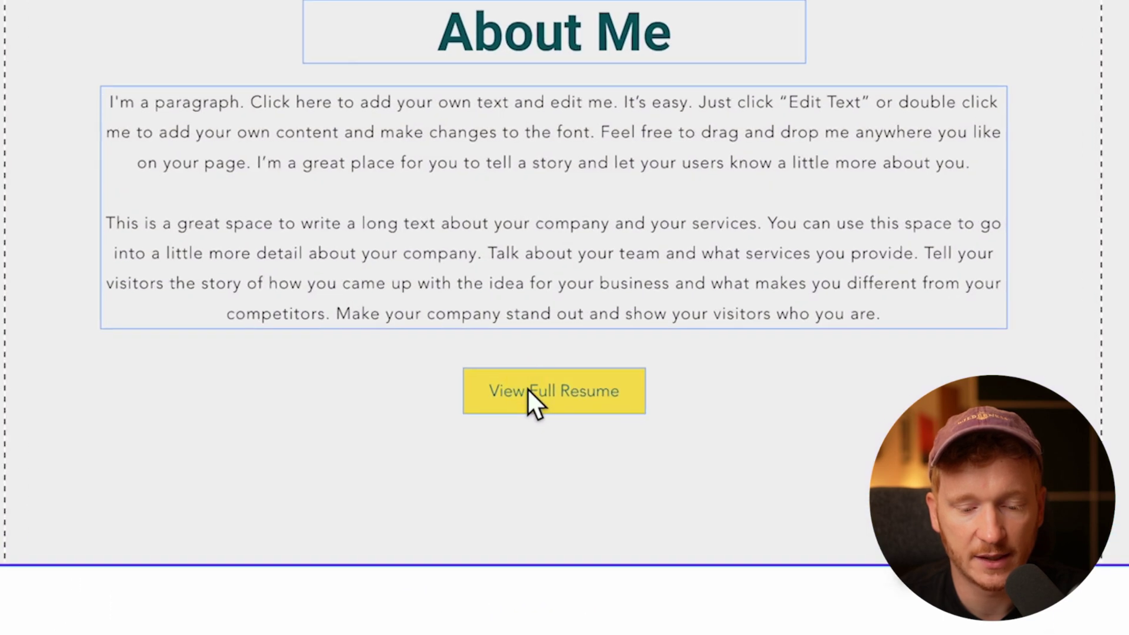
click(545, 372)
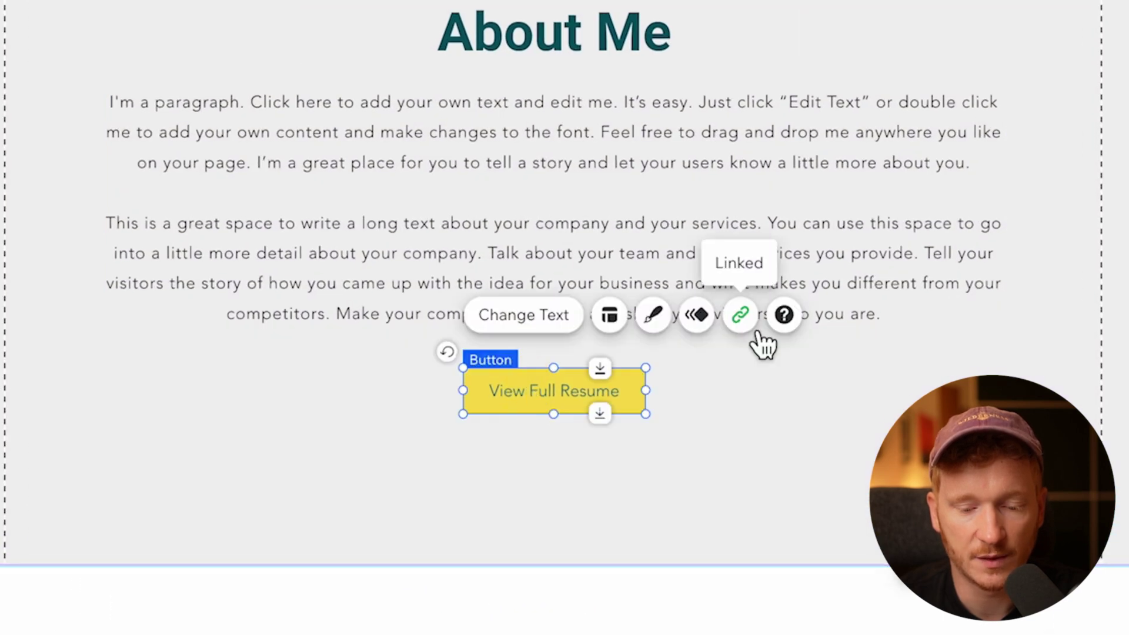
click(693, 321)
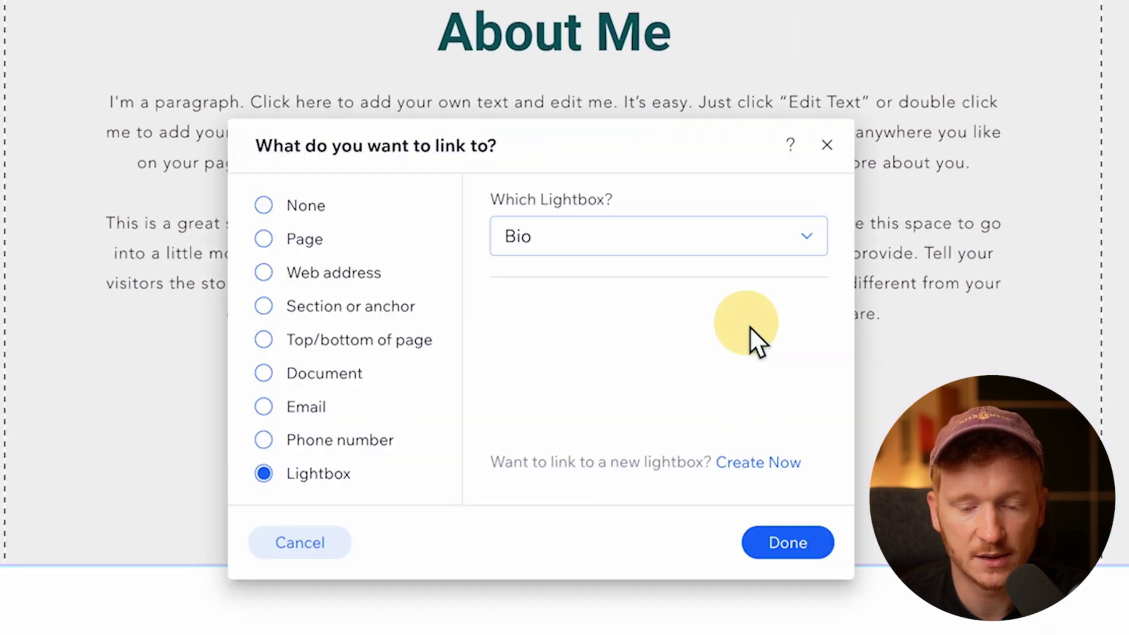
click(314, 243)
click(581, 232)
click(583, 362)
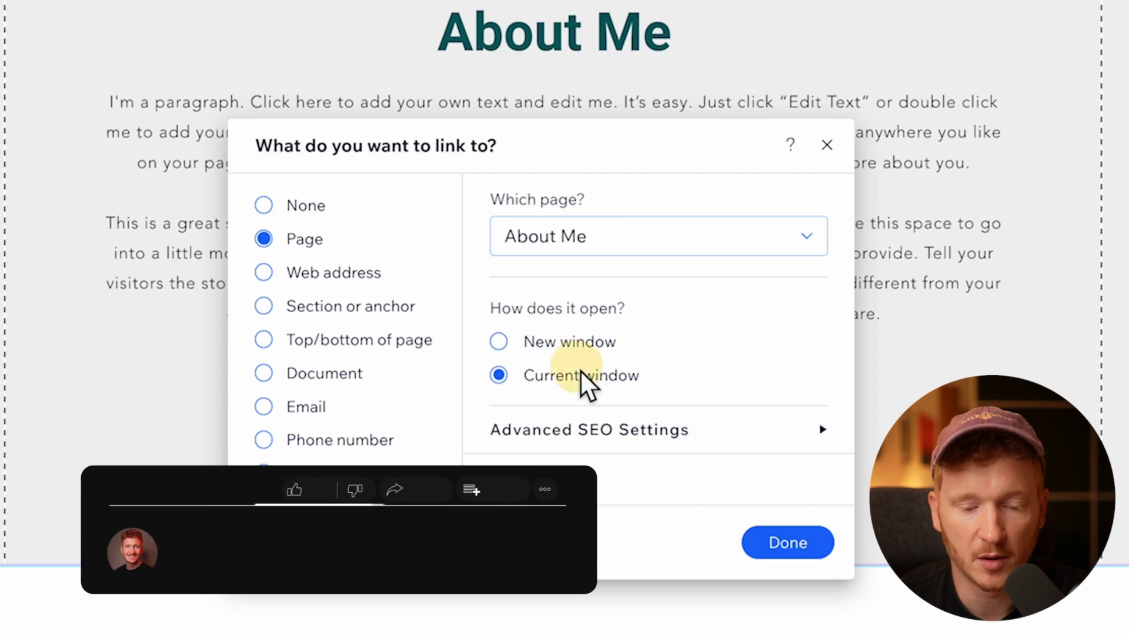
click(777, 543)
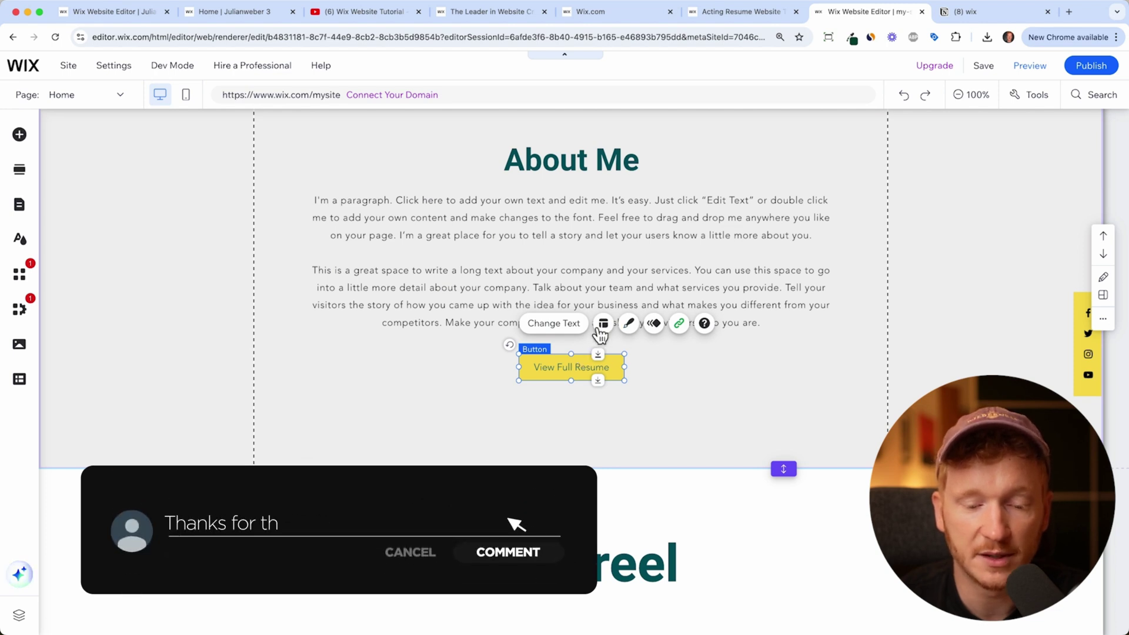
scroll(669, 245, up, 1)
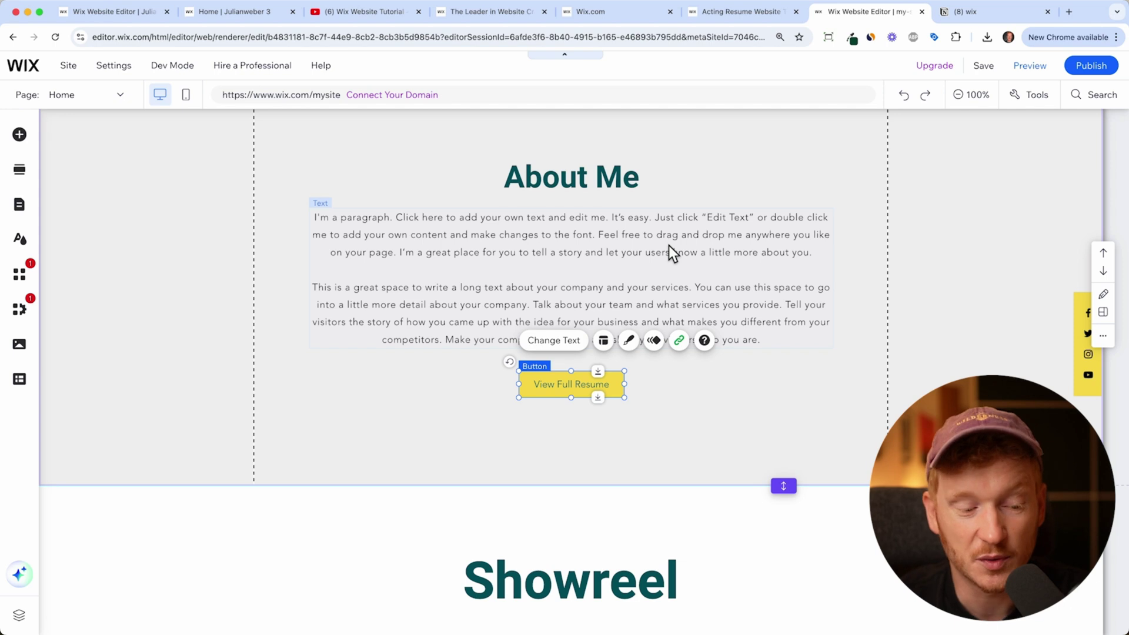
scroll(501, 237, up, 10)
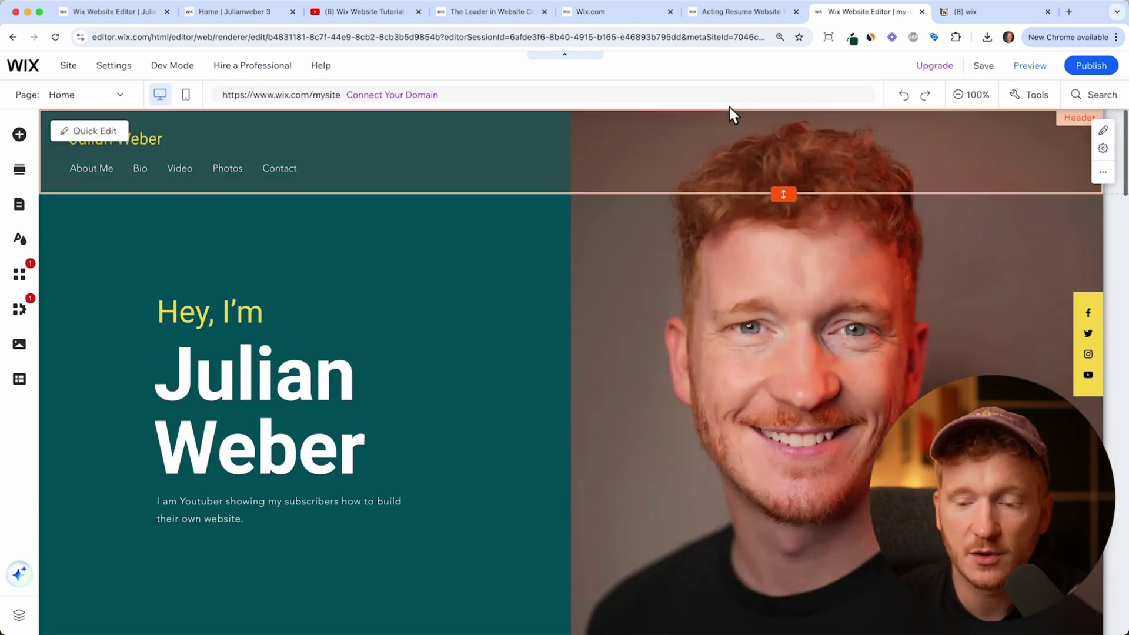
click(1027, 72)
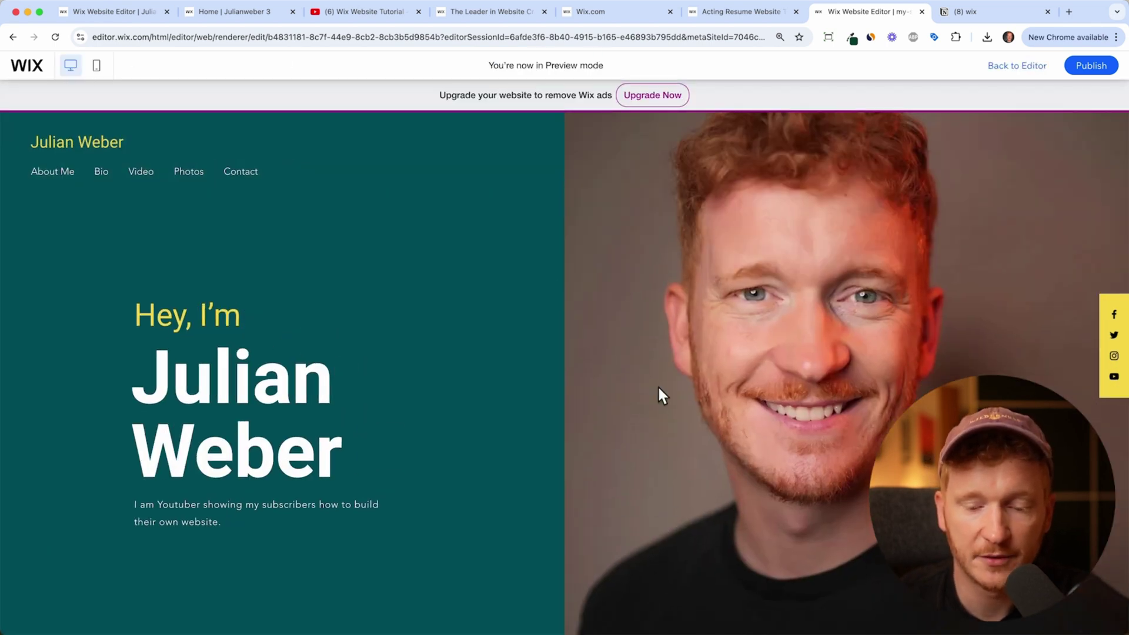
scroll(659, 387, down, 10)
click(573, 376)
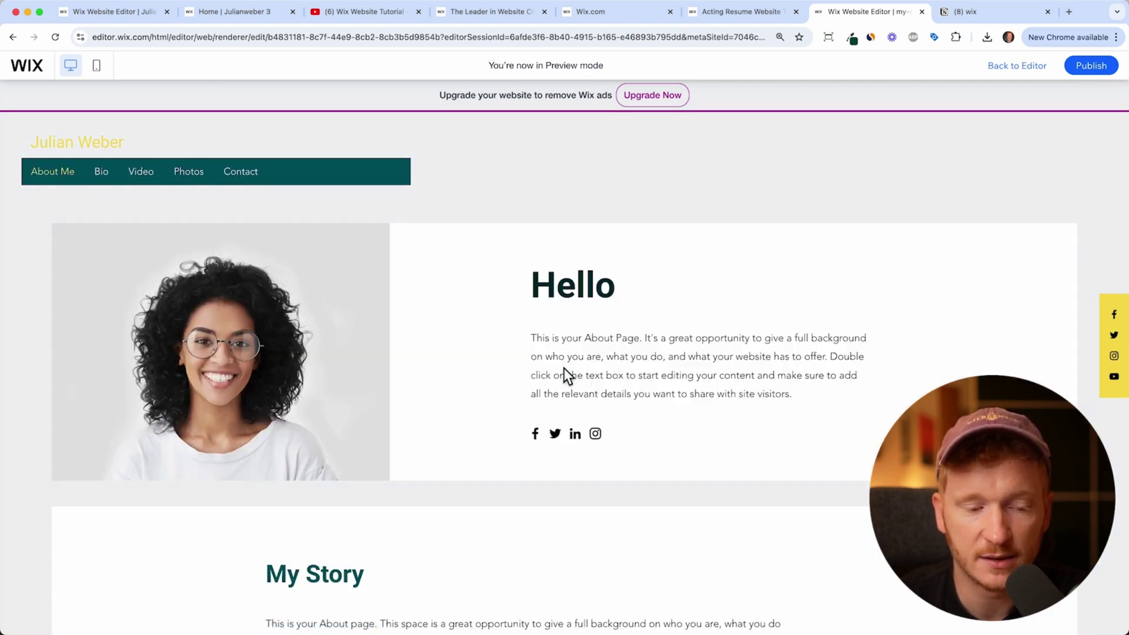
click(1040, 78)
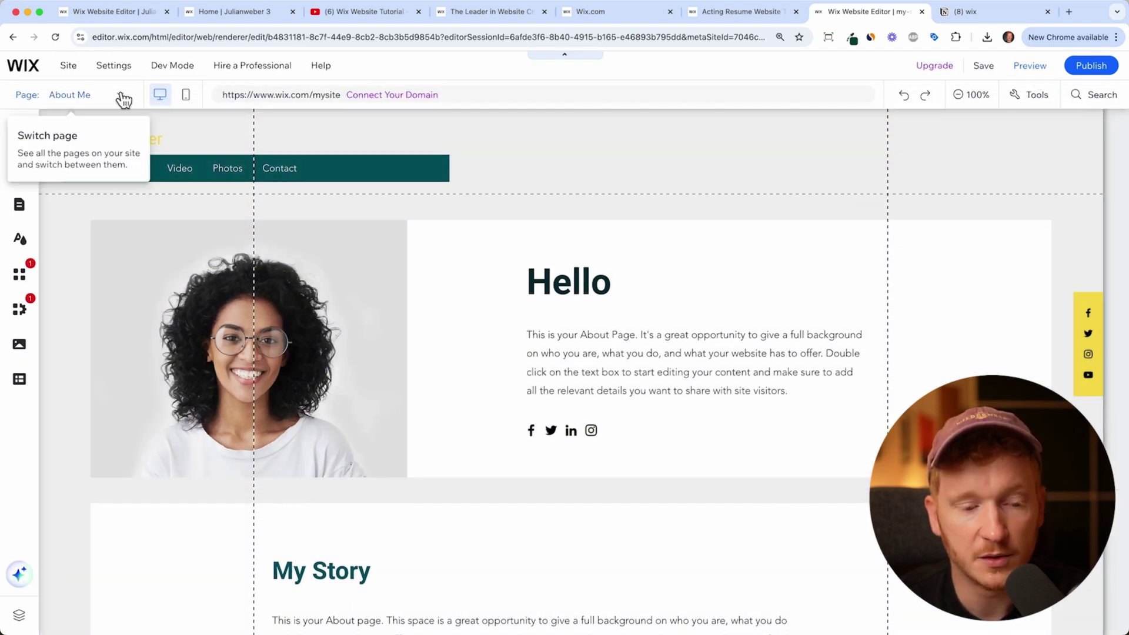
click(122, 96)
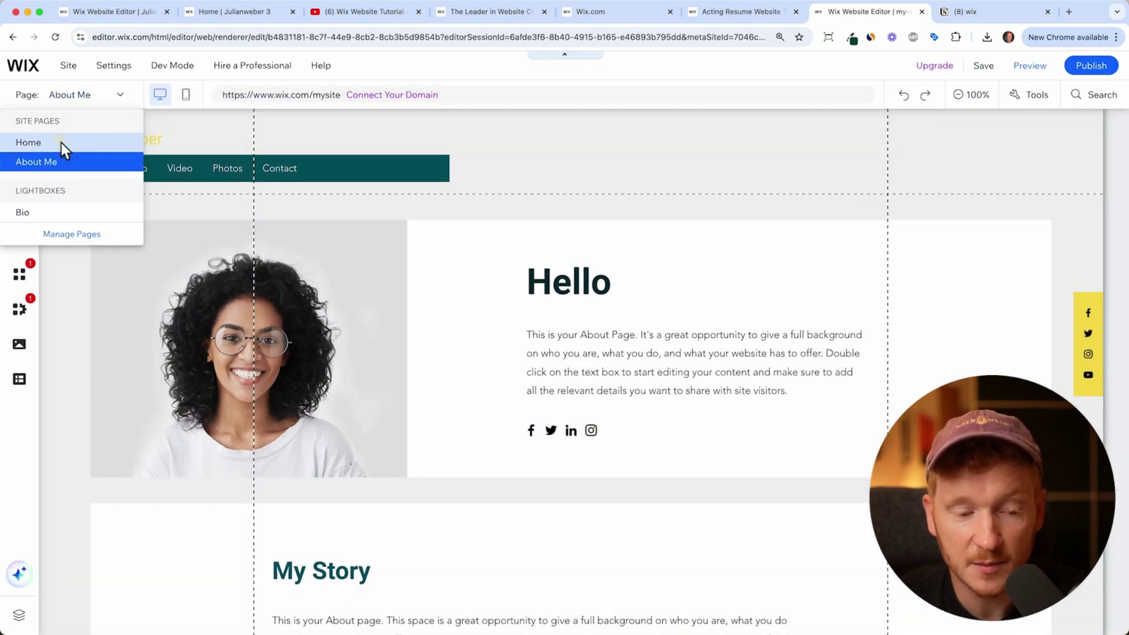
click(61, 142)
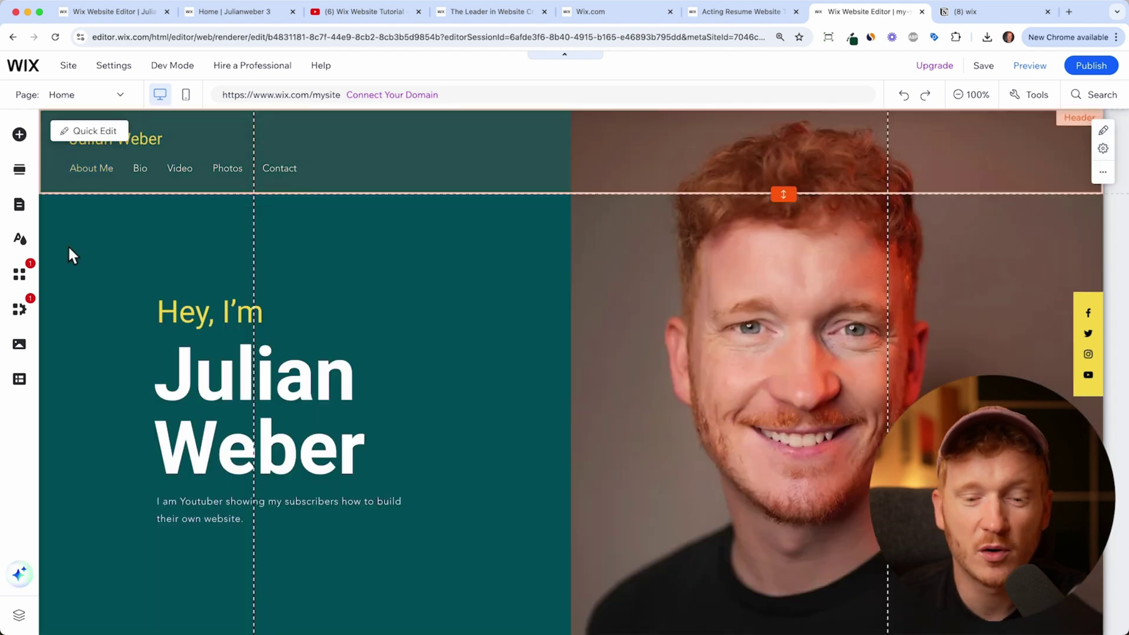
click(27, 284)
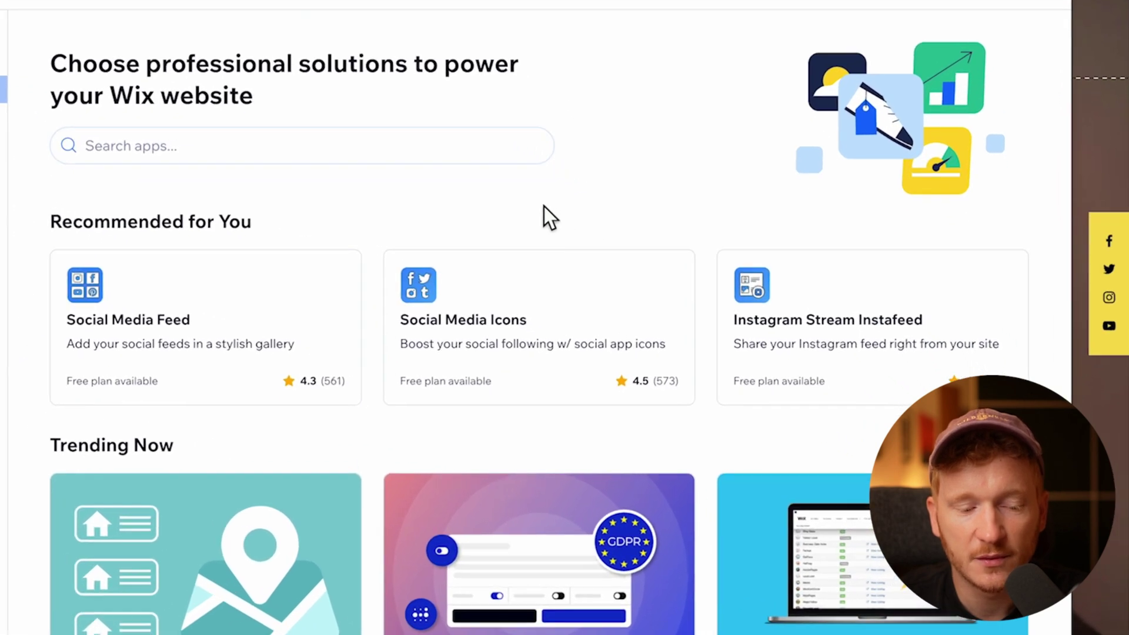
scroll(545, 207, down, 10)
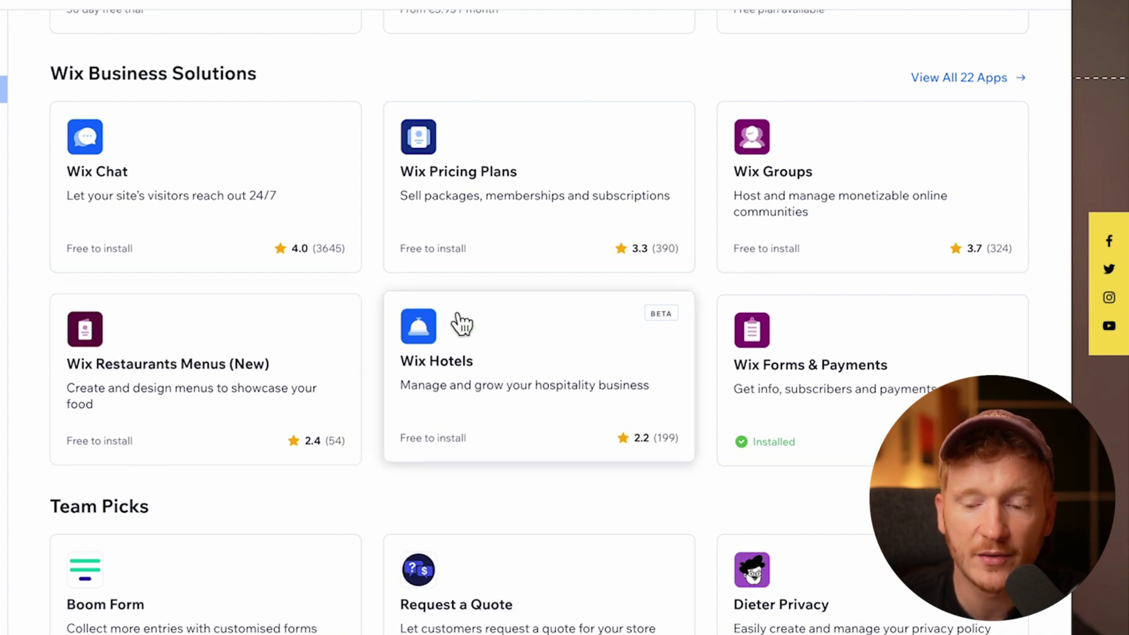
scroll(597, 145, up, 1)
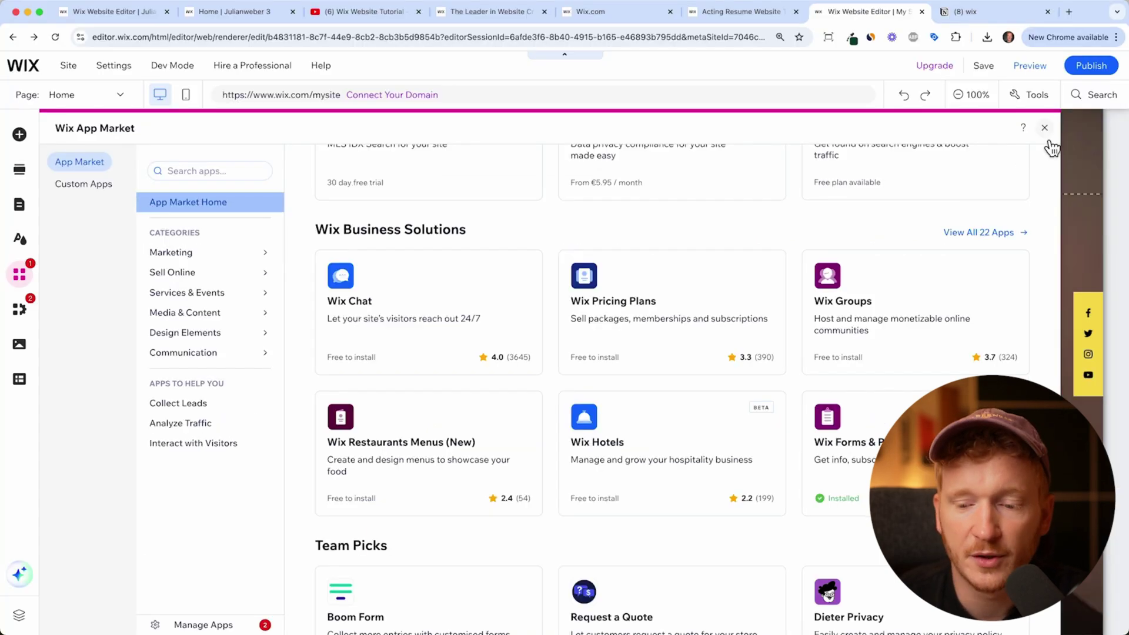
click(1045, 134)
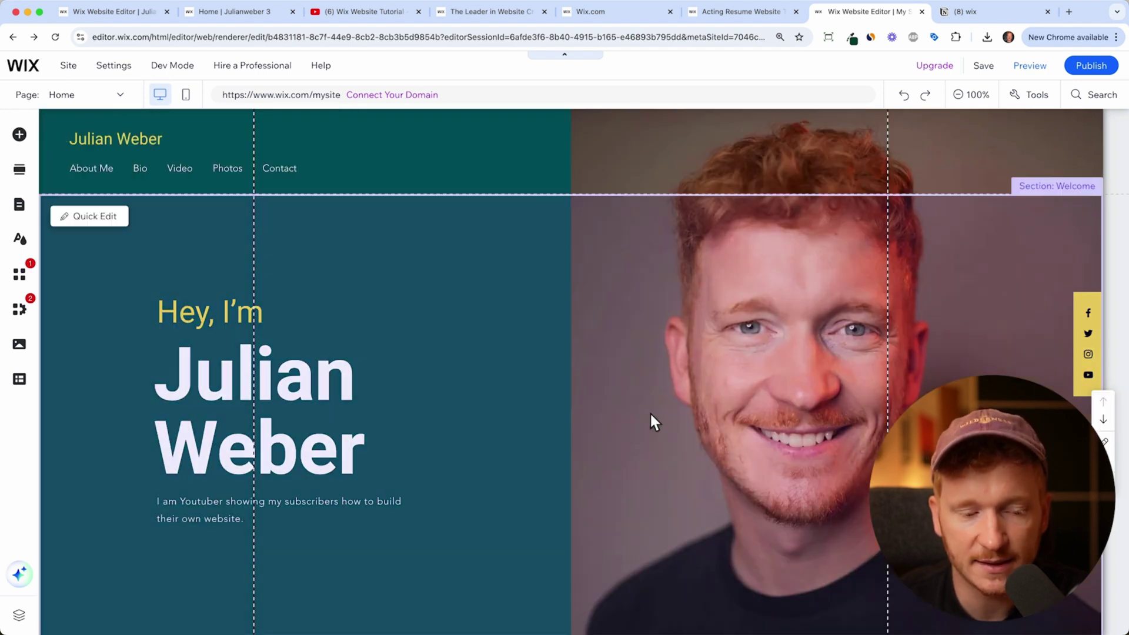
Review the page in desktop and mobile layouts, then publish the site.
scroll(650, 415, down, 8)
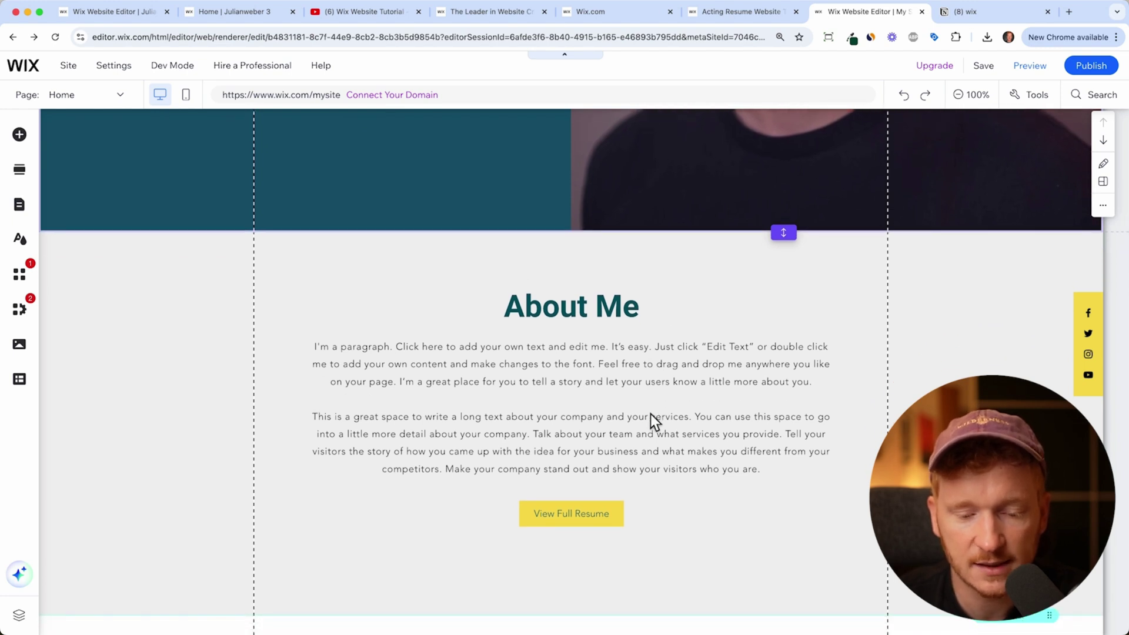
scroll(651, 414, down, 10)
scroll(742, 299, down, 5)
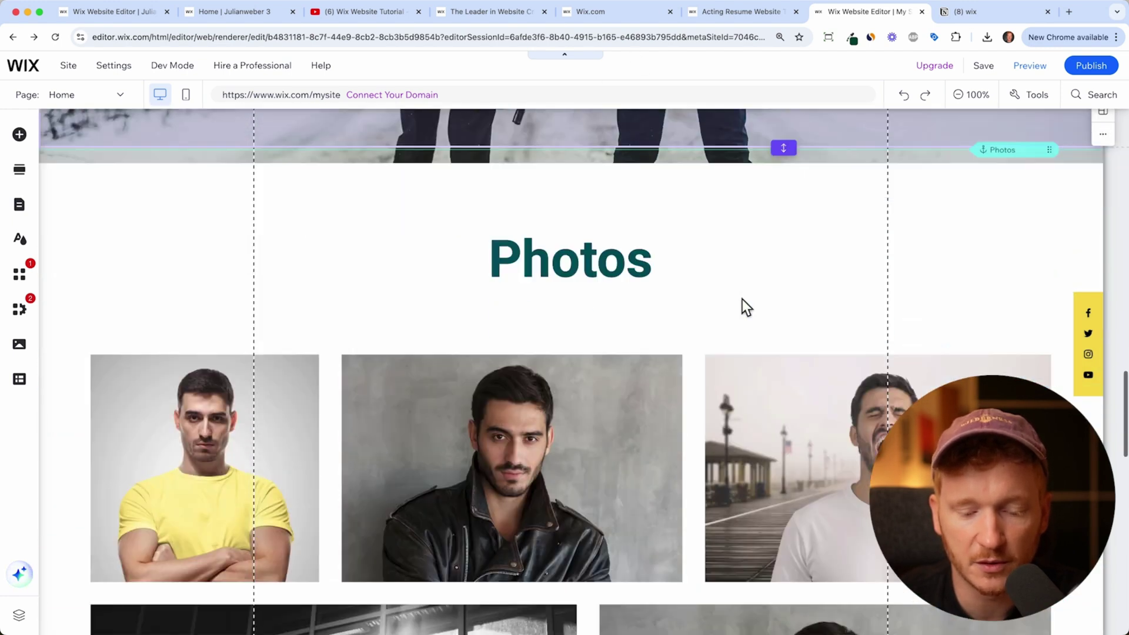
scroll(763, 140, up, 20)
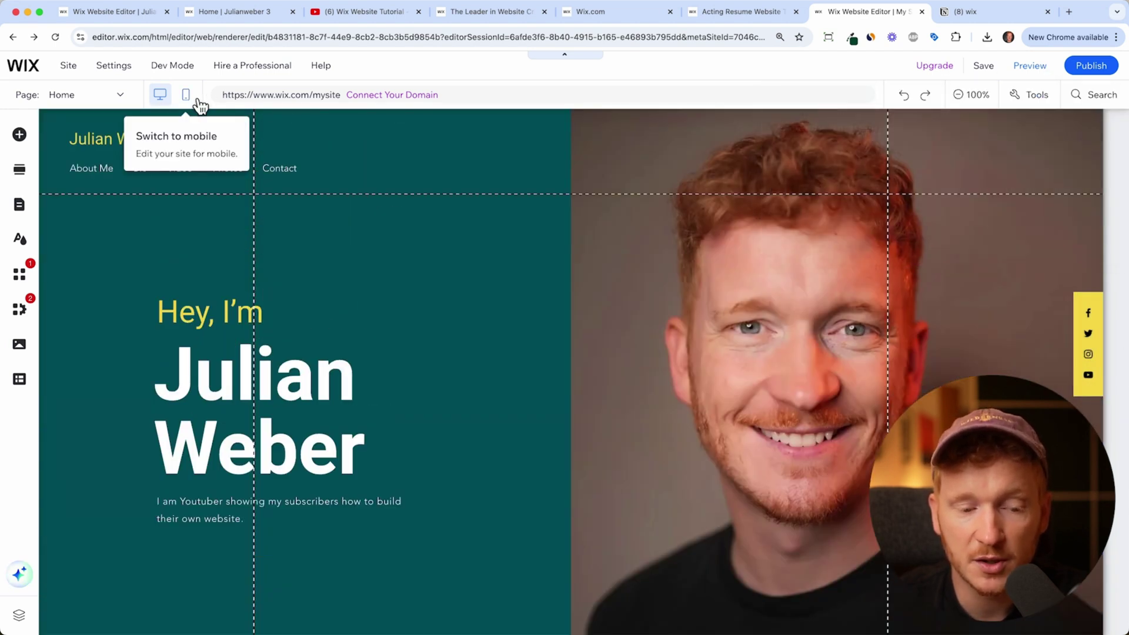
click(198, 101)
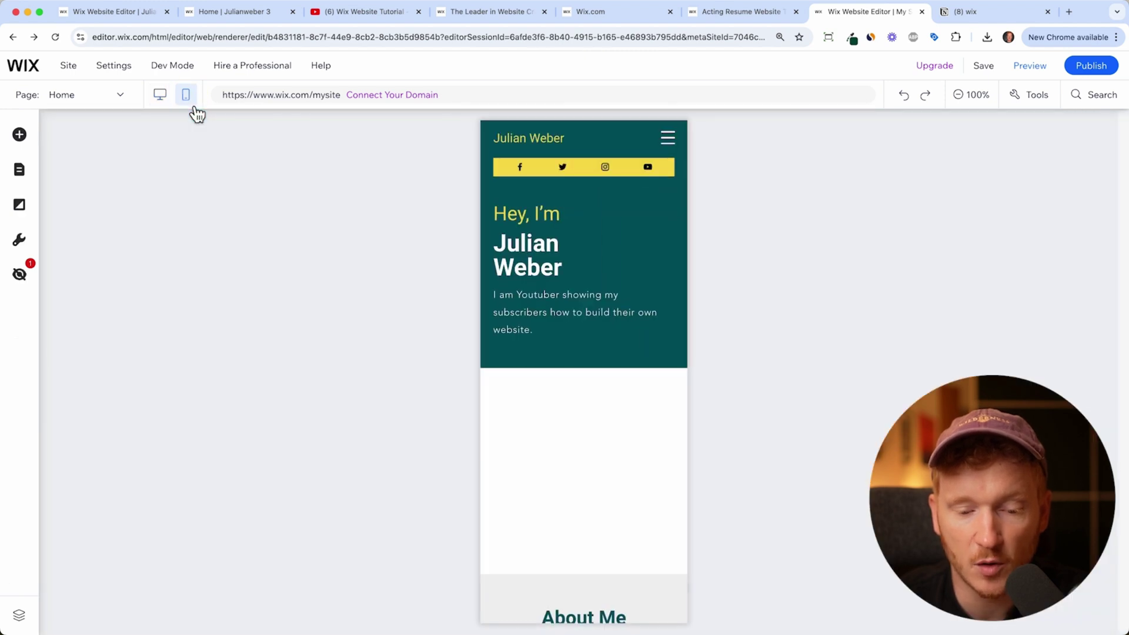
scroll(640, 442, down, 10)
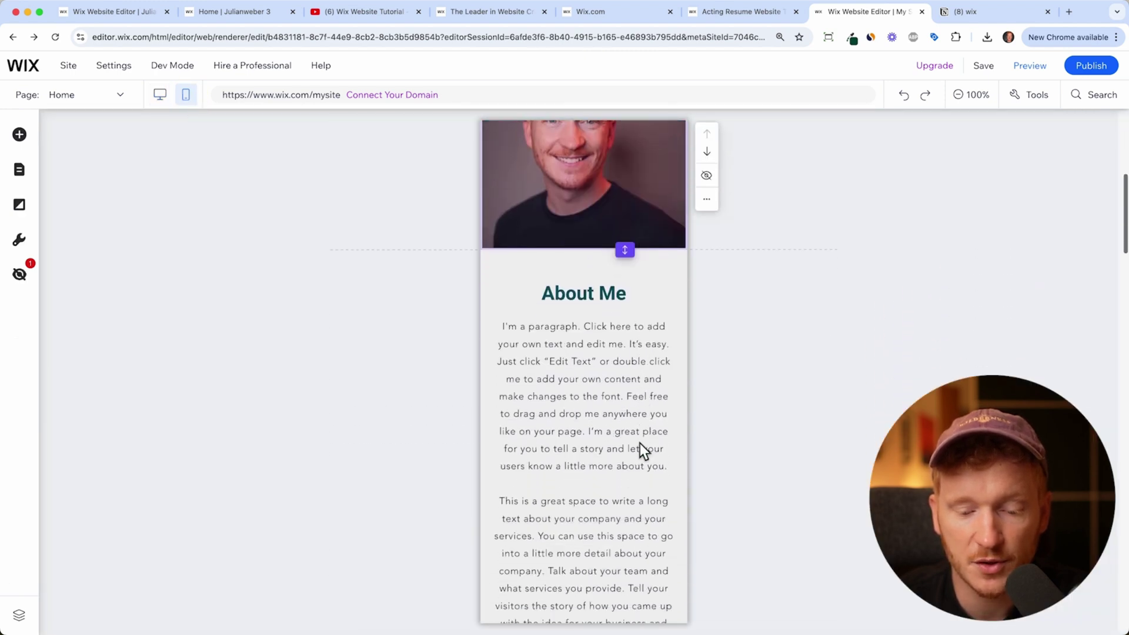
scroll(639, 443, down, 15)
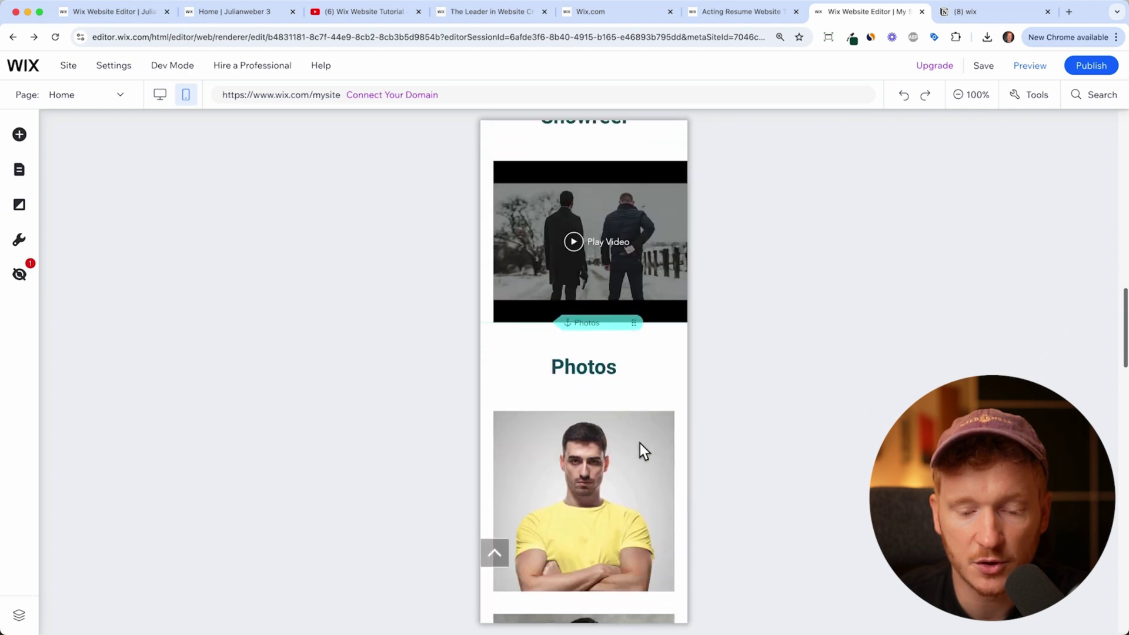
scroll(640, 443, up, 20)
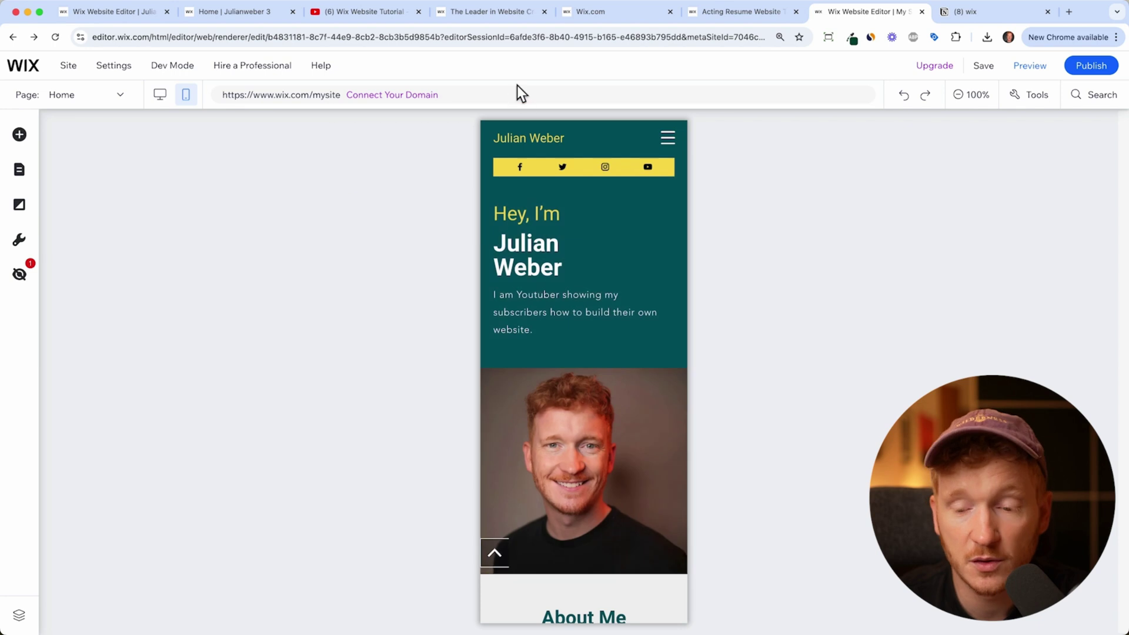
click(1090, 70)
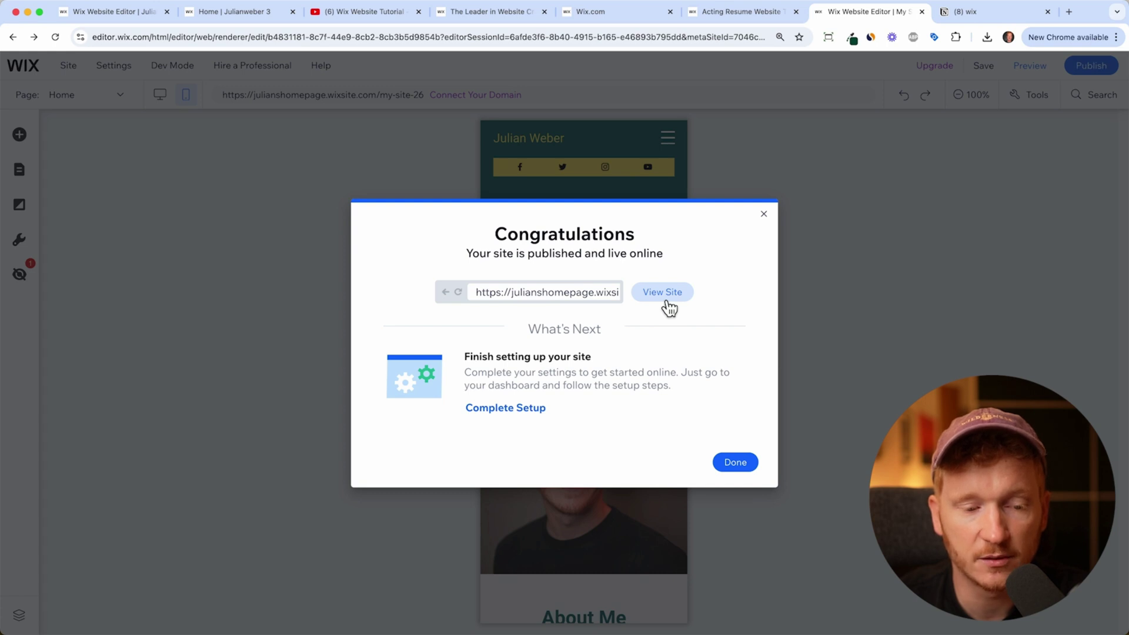
Open the live site, inspect its wixsite.com address parts, and close the Congratulations dialog.
click(662, 294)
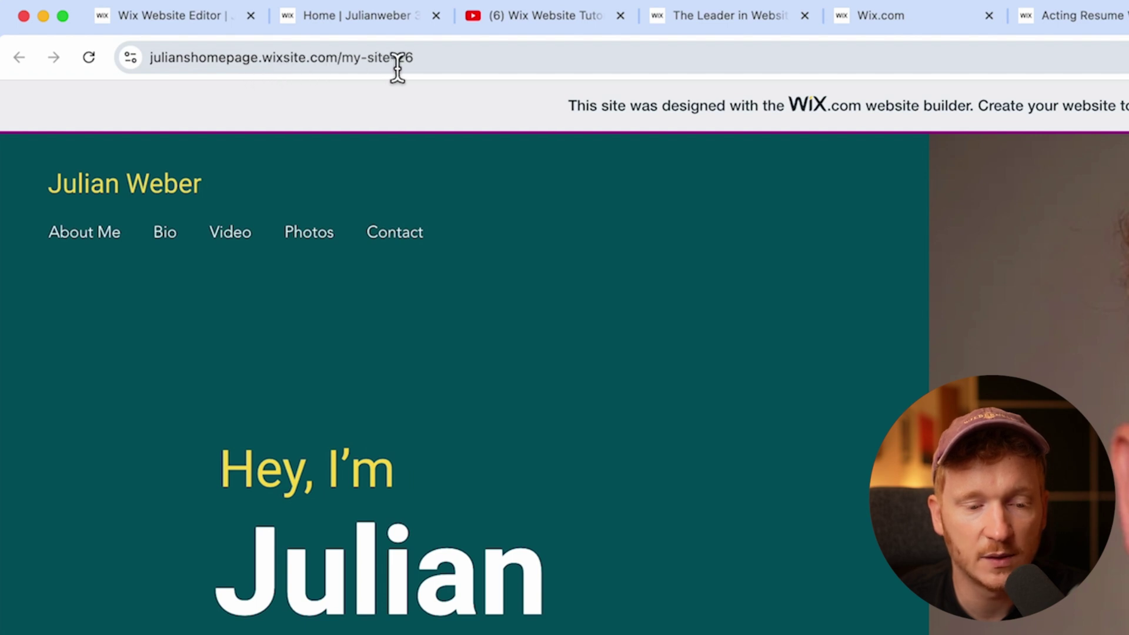
double_click(240, 58)
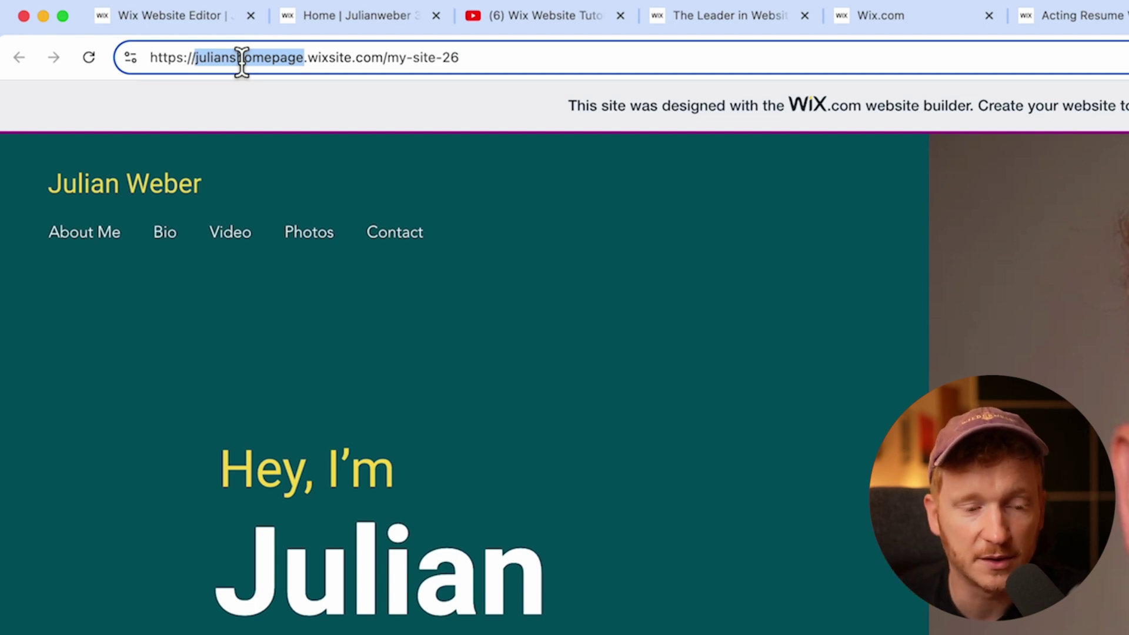
double_click(329, 57)
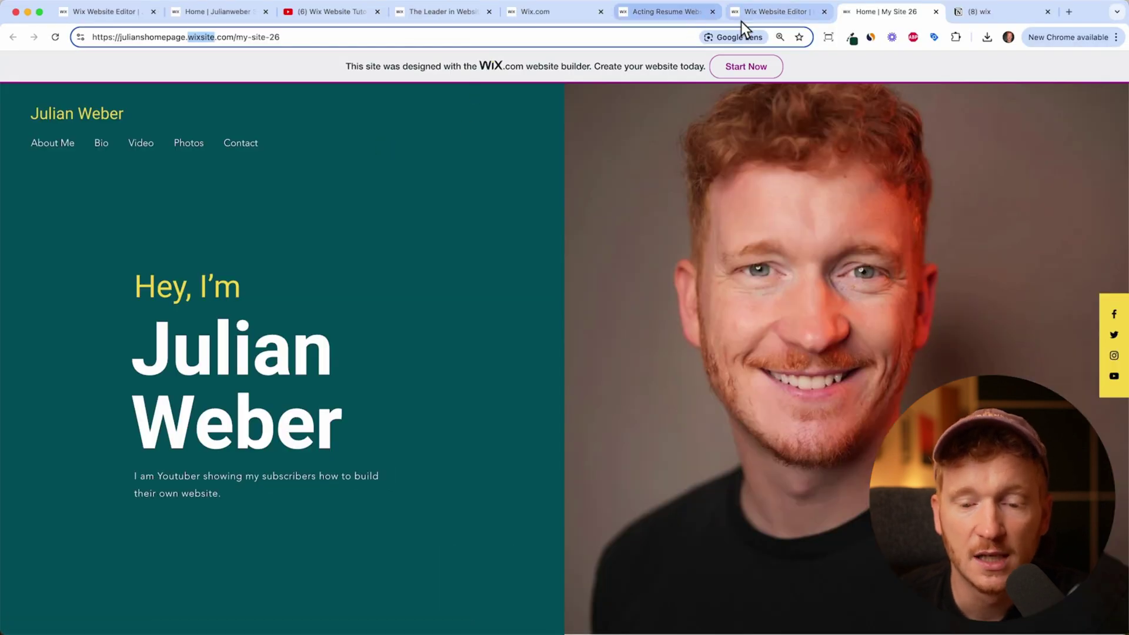
click(741, 18)
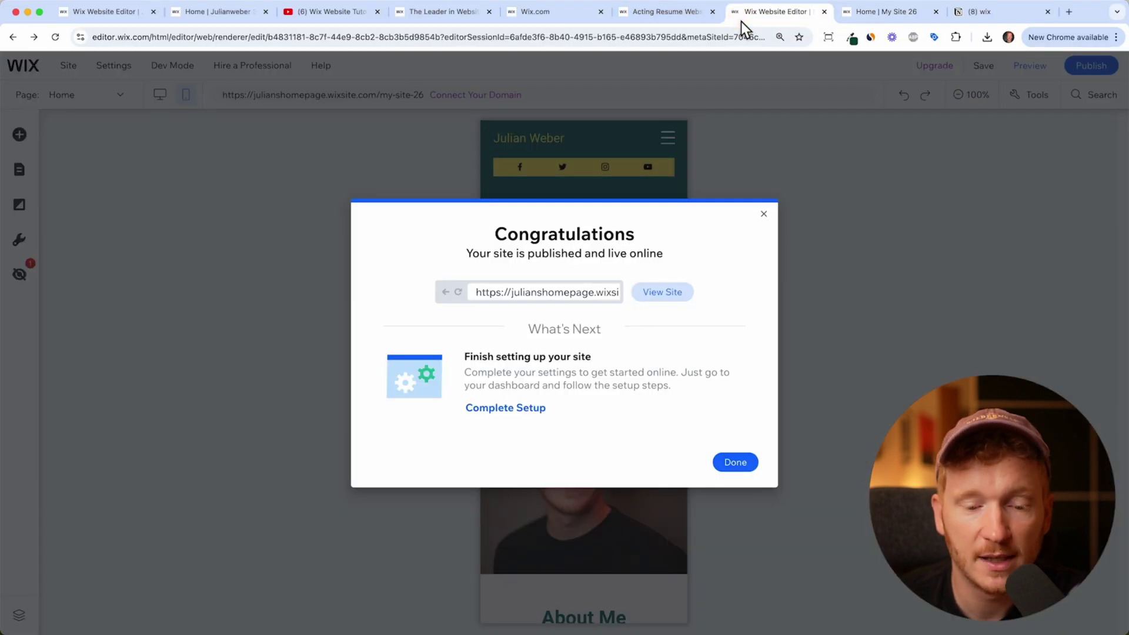
click(764, 214)
Search for julianswebsite123.com, claim it, and continue with the domain plus Premium plan option.
click(497, 95)
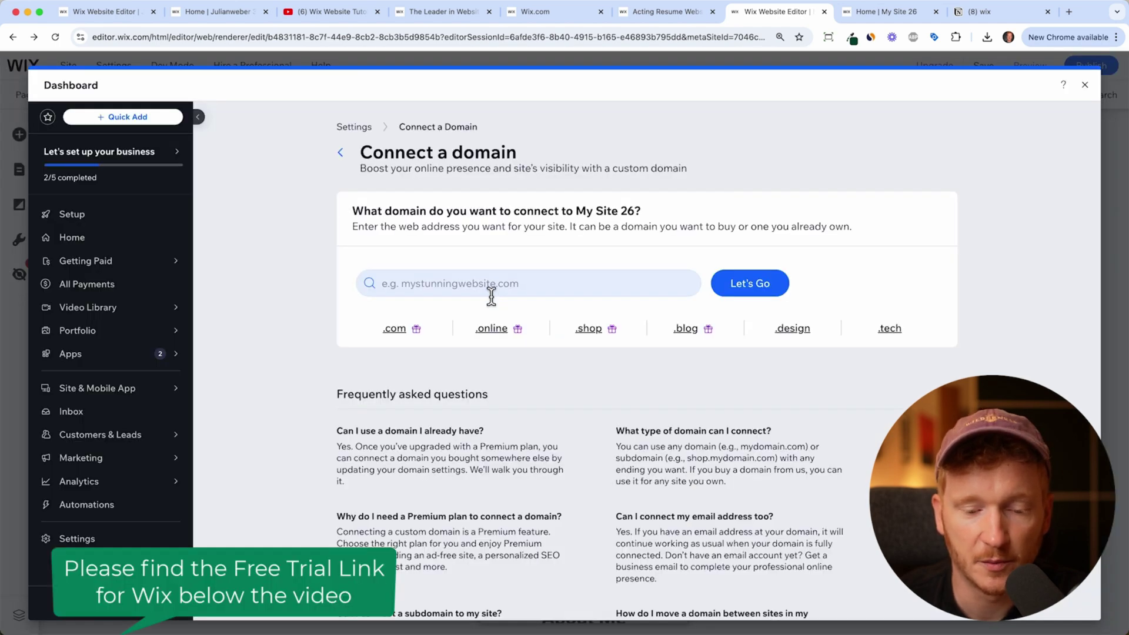
click(492, 292)
text(julianswebsite.com)
key(Left)
key(Left)
key(Left)
key(Left)
text(123)
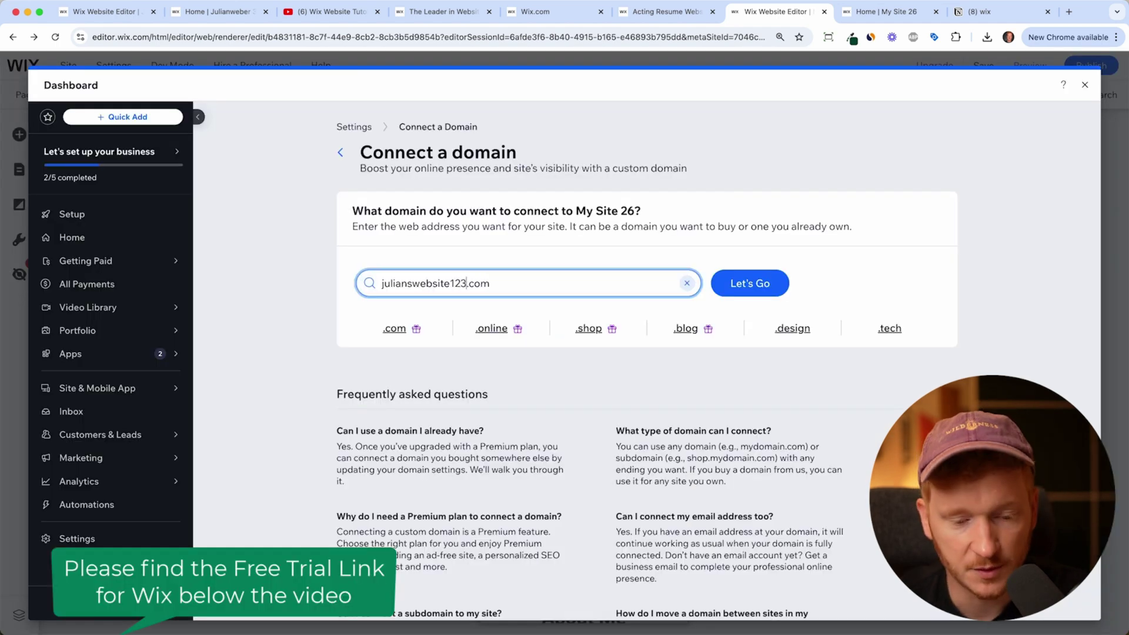
click(760, 298)
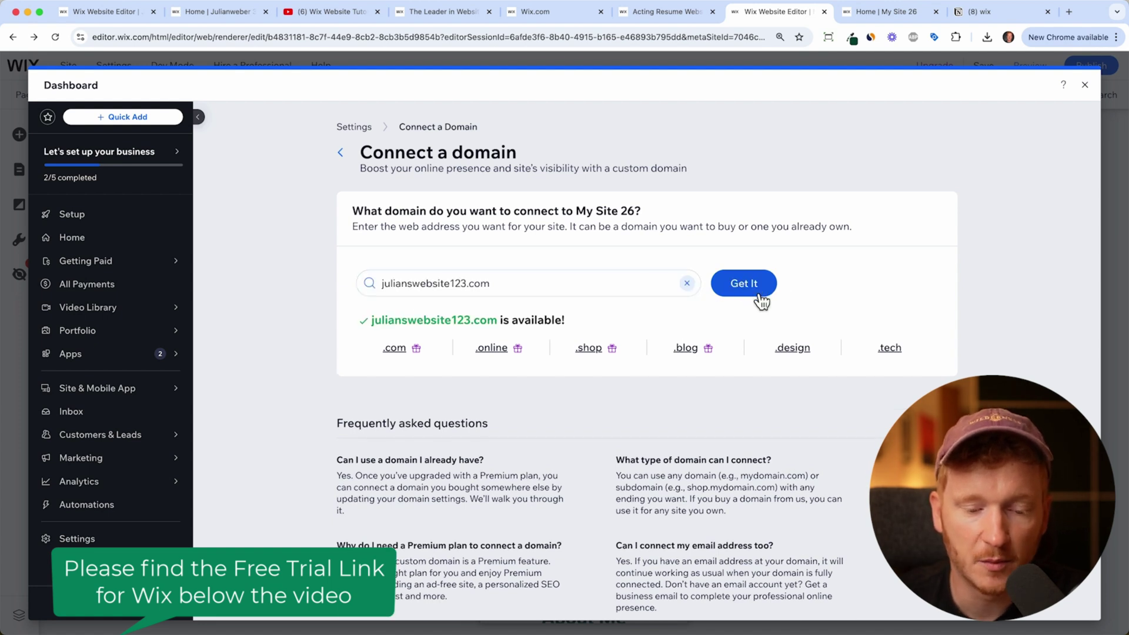
click(757, 295)
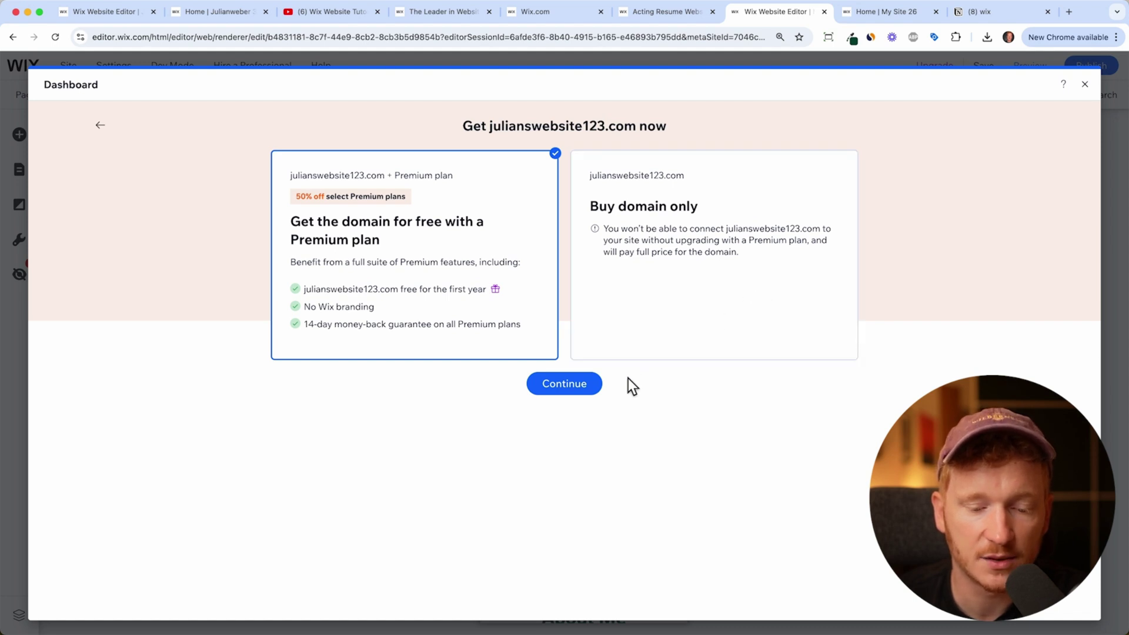
click(561, 387)
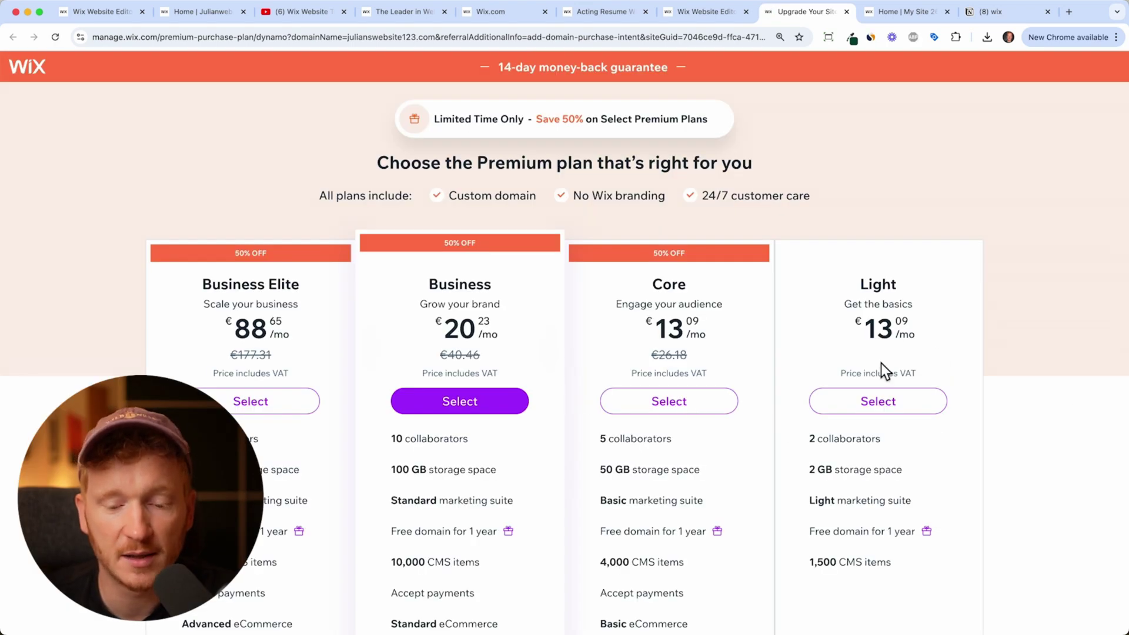
Return to the live published site's tab and select its full web address.
scroll(877, 353, down, 2)
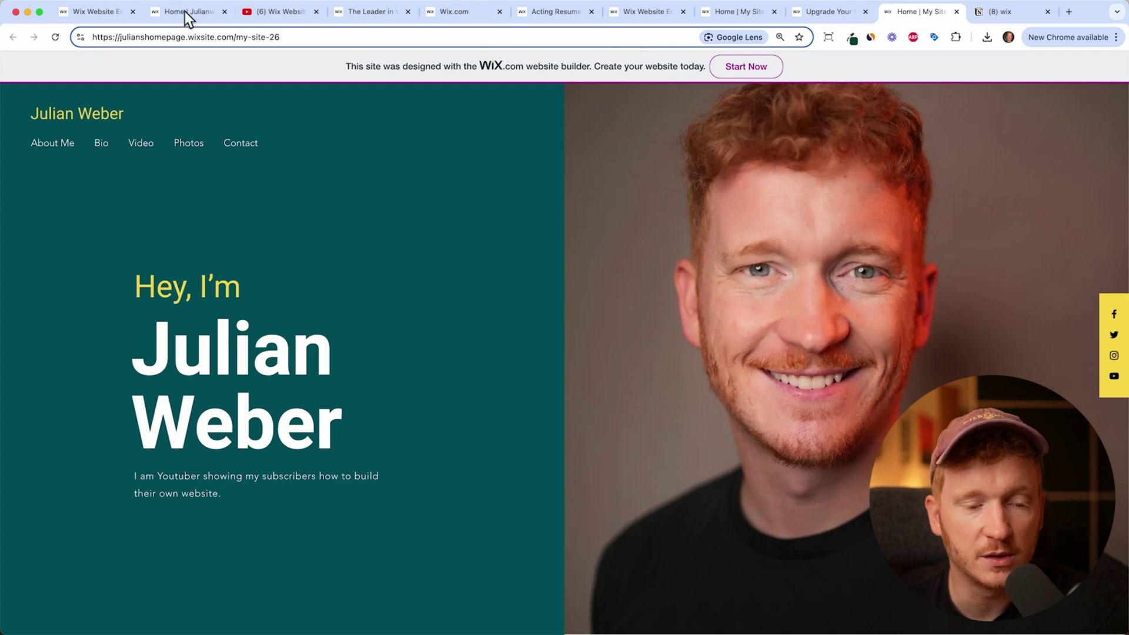
click(300, 39)
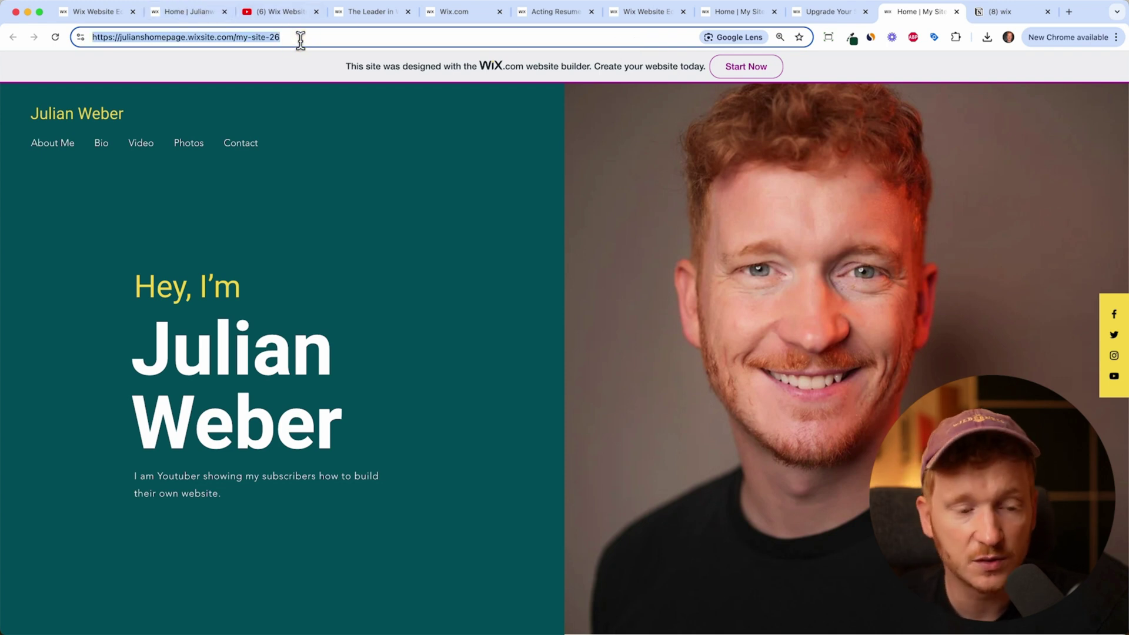